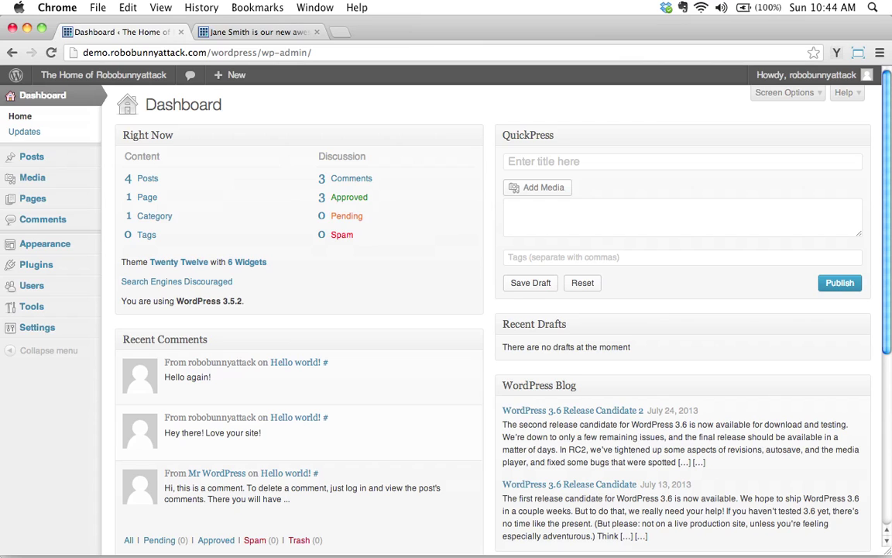
- Review the published post about the new guitarist, from its title through the end of its body text
left_click(240, 32)
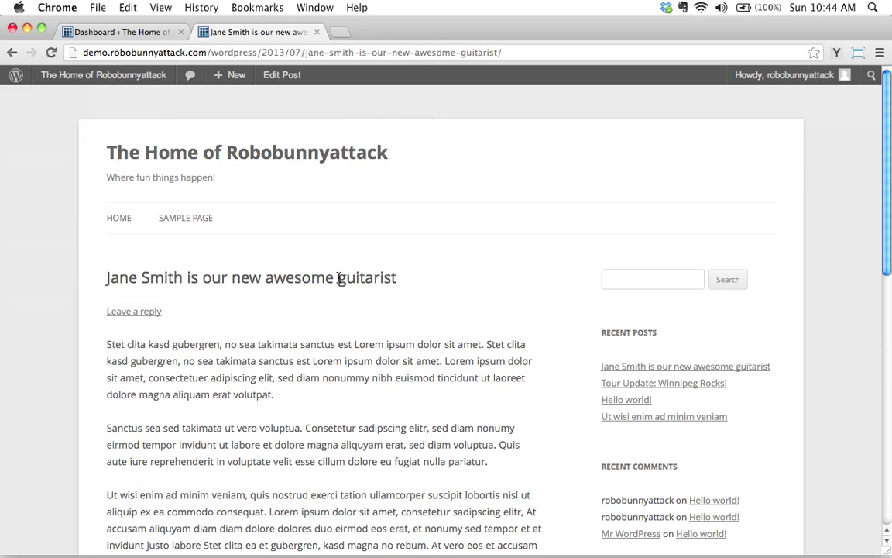
scroll(412, 281, "down", 5)
scroll(413, 339, "up", 5)
scroll(341, 349, "down", 3)
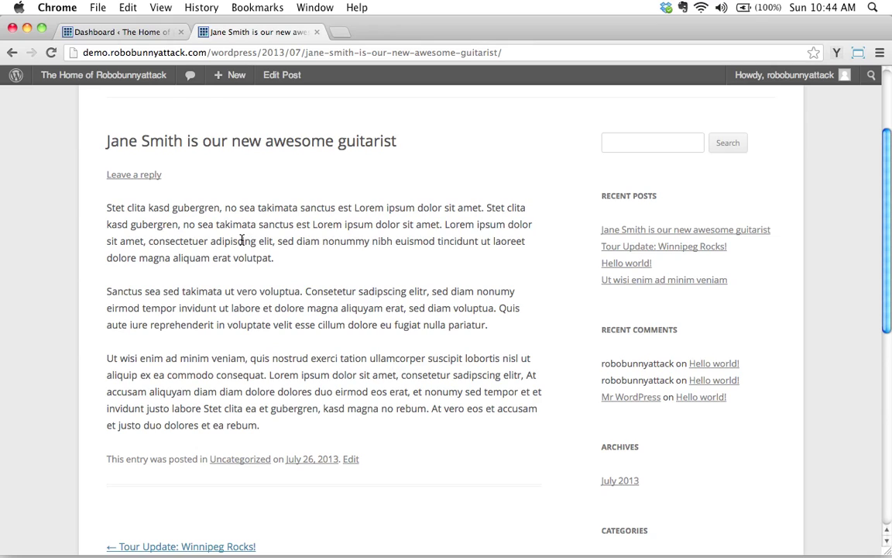
- Open the post about the new guitarist for editing from the dashboard's list of all posts
left_click(136, 33)
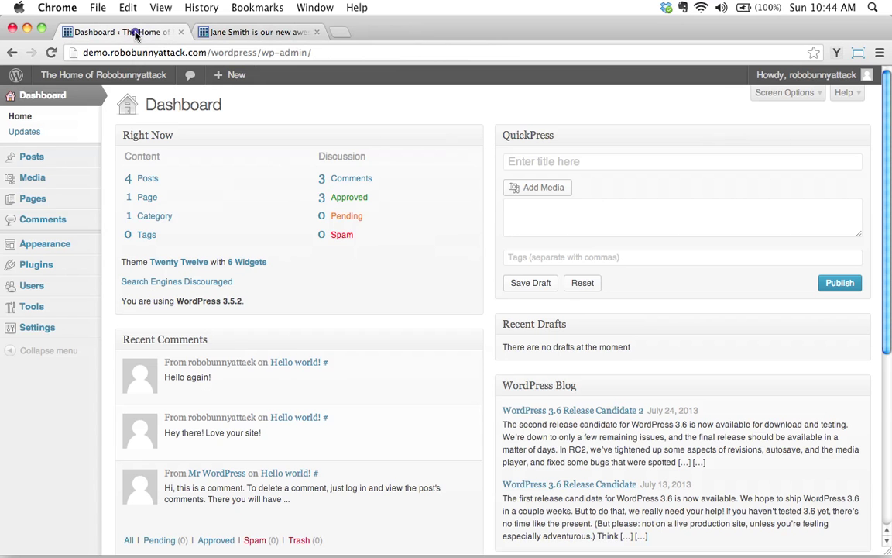
mouse_move(40, 155)
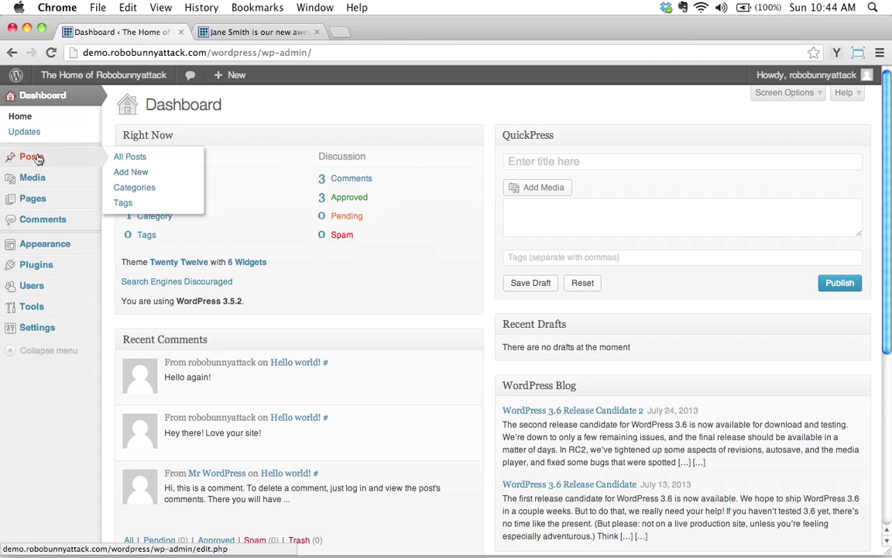
left_click(120, 158)
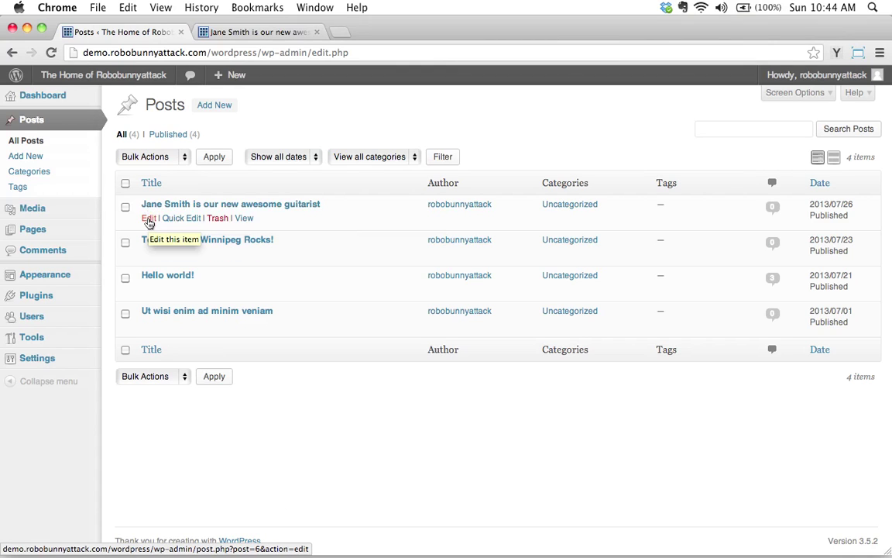
left_click(148, 220)
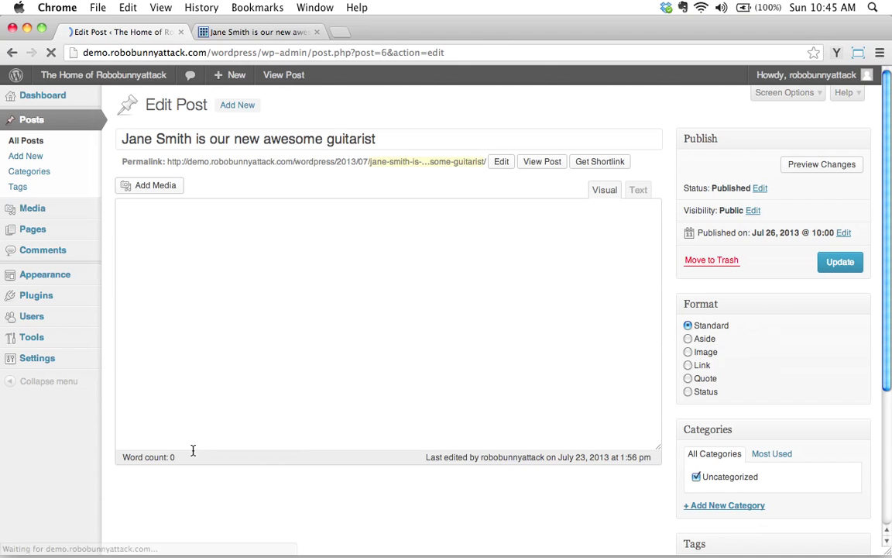
- Check the beginning of the published post again and return to the post's editor
left_click(246, 27)
scroll(469, 241, "up", 4)
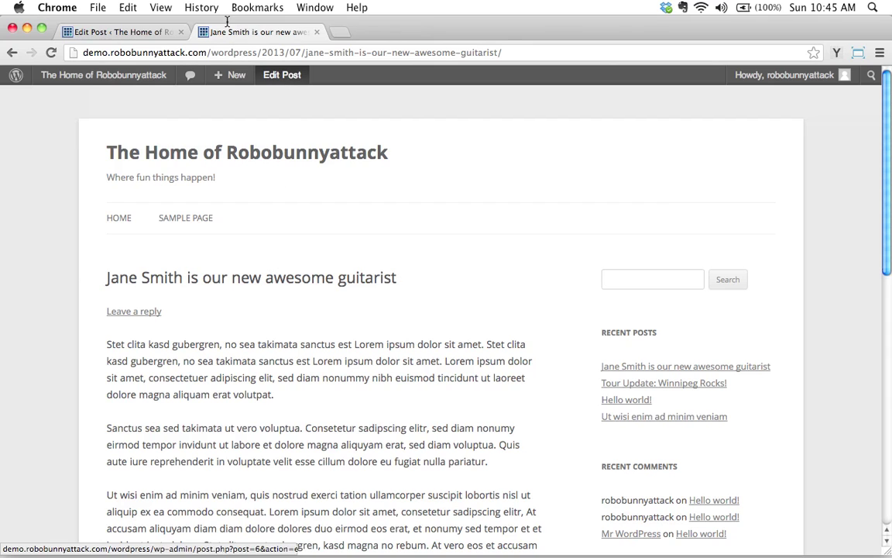
left_click(137, 32)
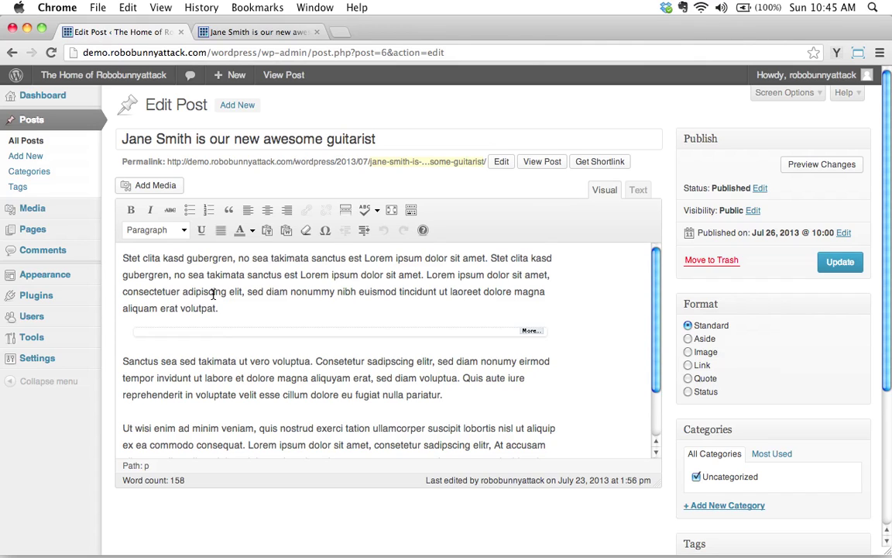
- Switch to Finder, open the desktop's images folder and preview Janeplayingguitar.jpg
key("super+h")
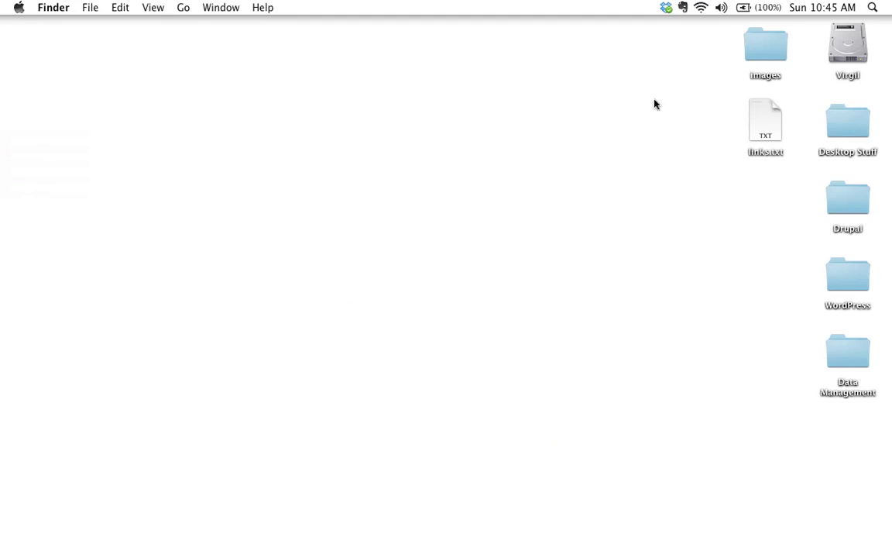
left_click(748, 45)
double_click(748, 45)
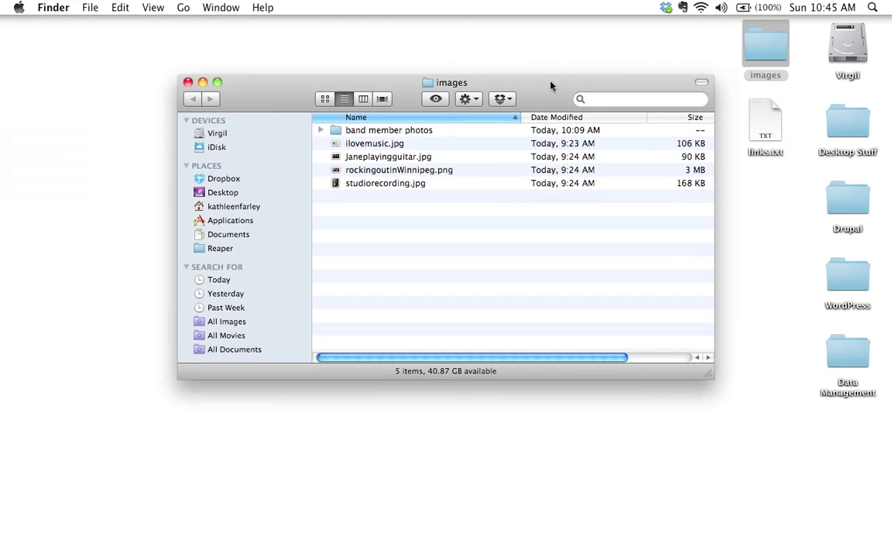
left_click_drag(552, 84, 502, 124)
left_click(412, 297)
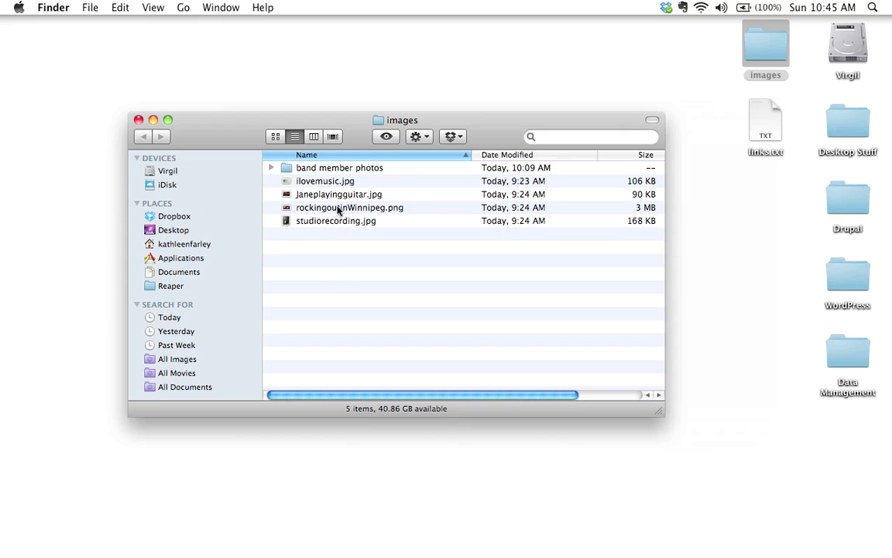
left_click(331, 194)
key("space")
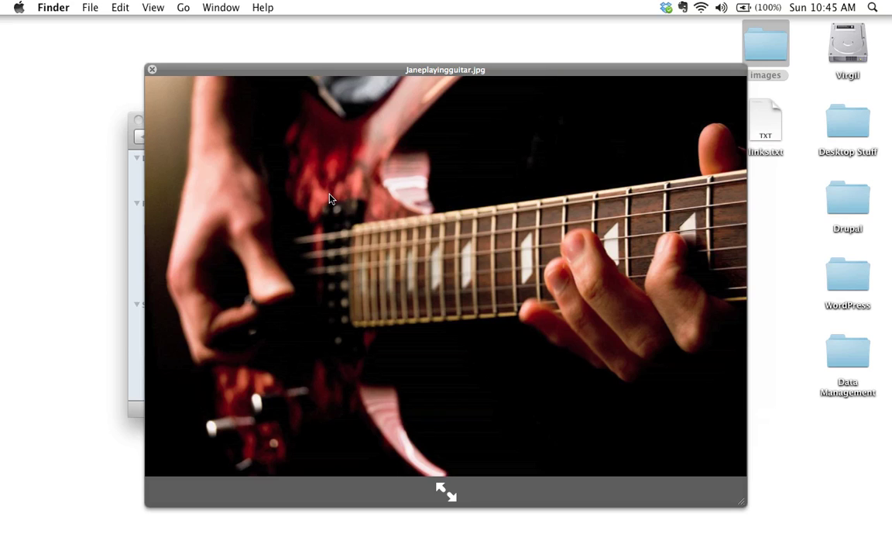
key("space")
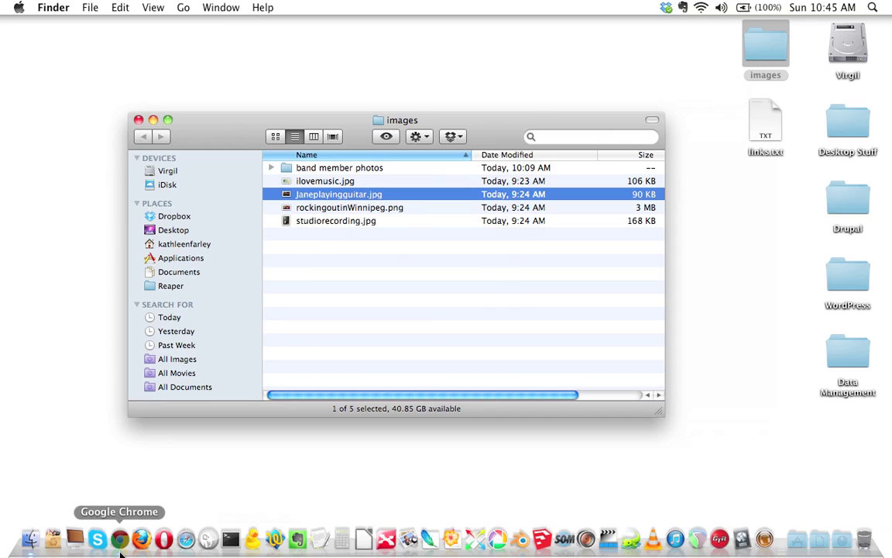
- Return to Chrome and start adding media at the beginning of the post's first paragraph
left_click(121, 552)
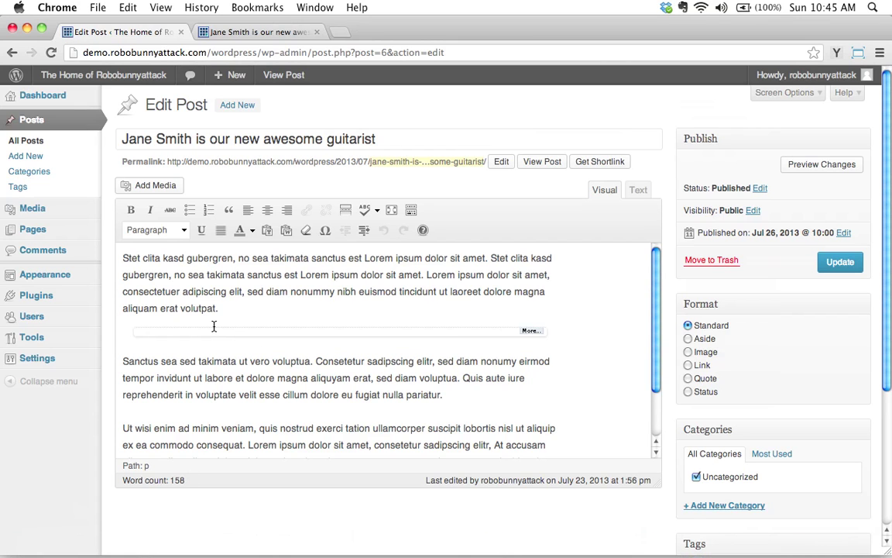
left_click(124, 261)
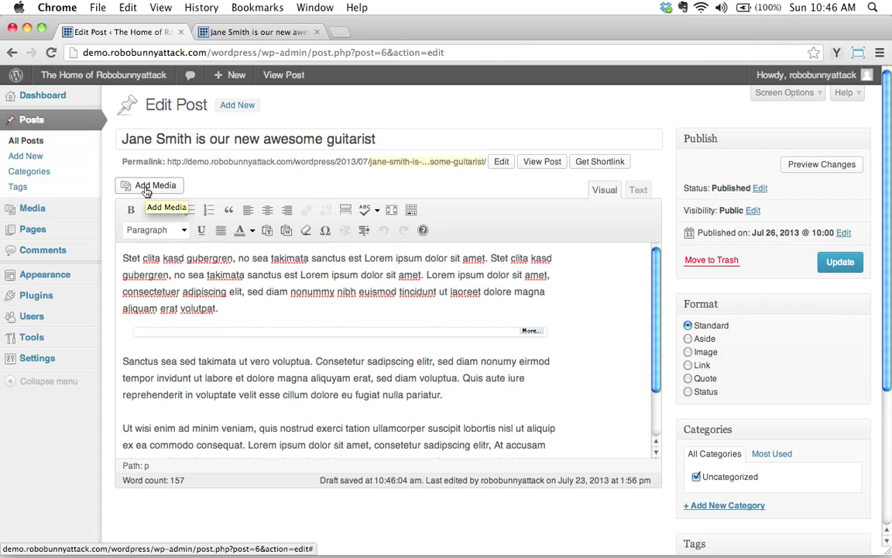
left_click(146, 189)
left_click(146, 190)
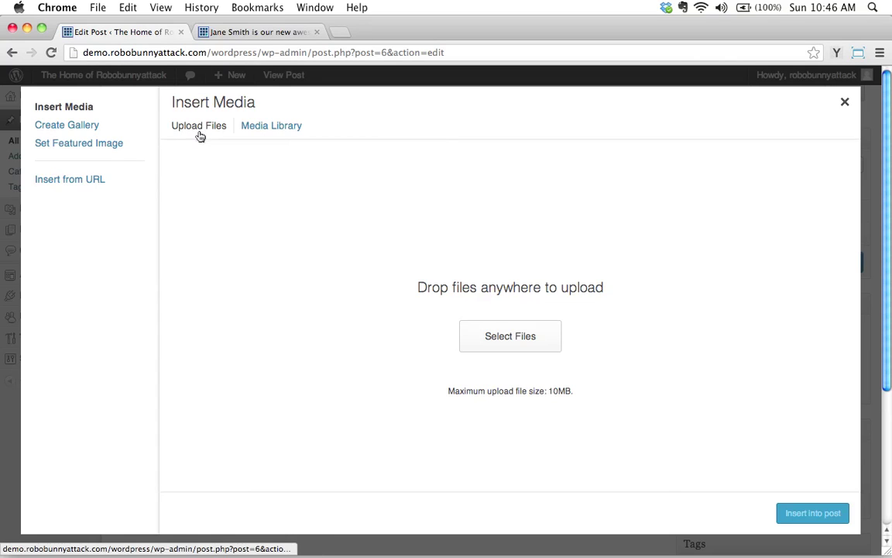
- Check the Media Library for existing items, and upload Janeplayingguitar.jpg from the desktop's images folder
left_click(275, 131)
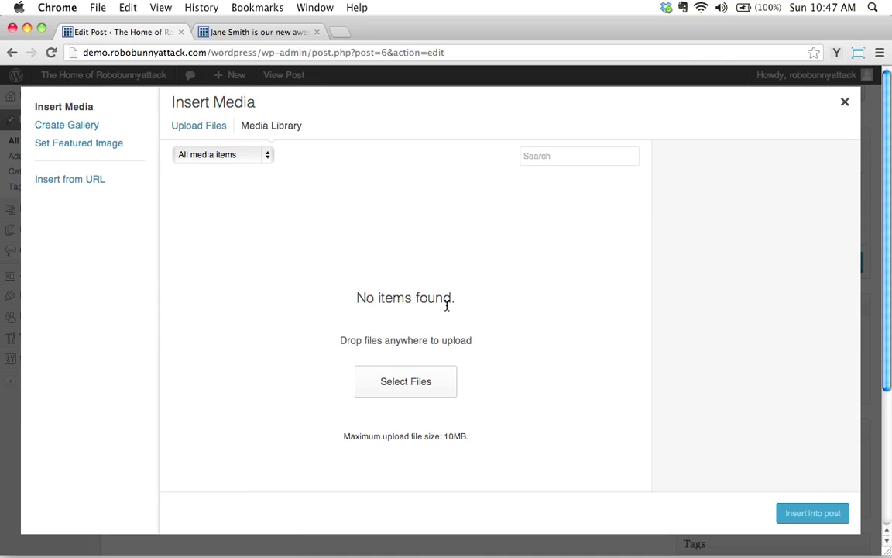
left_click(213, 128)
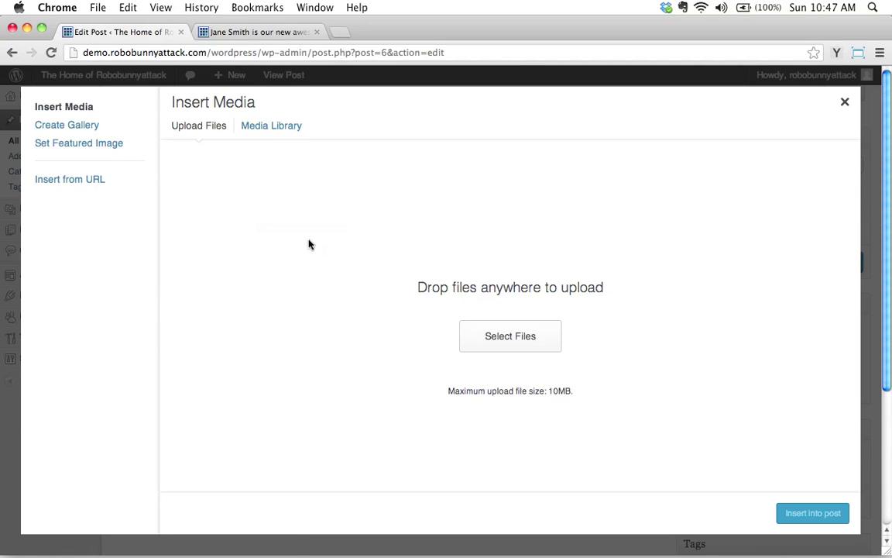
left_click(517, 338)
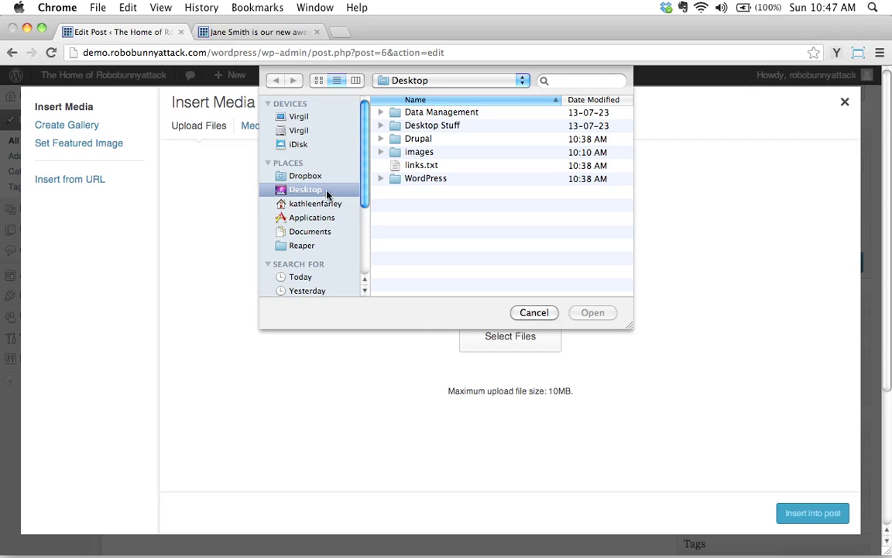
left_click(418, 153)
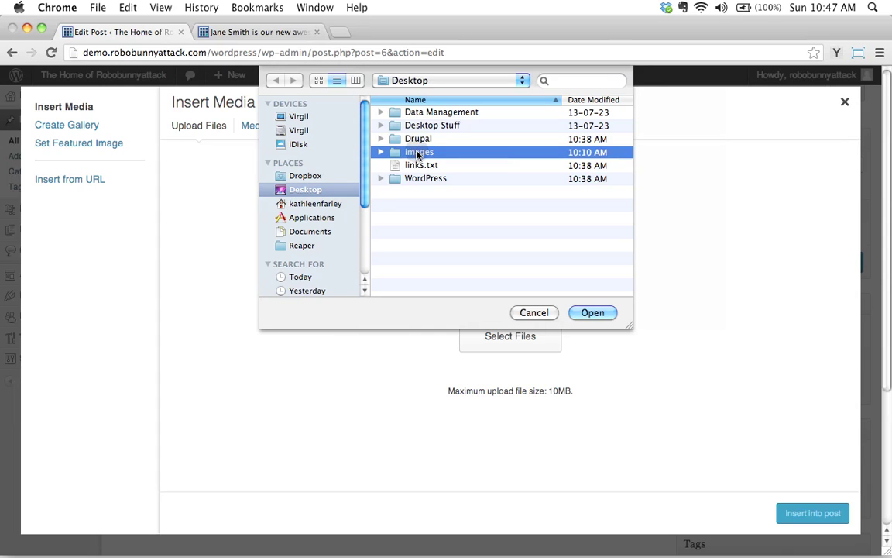
double_click(419, 153)
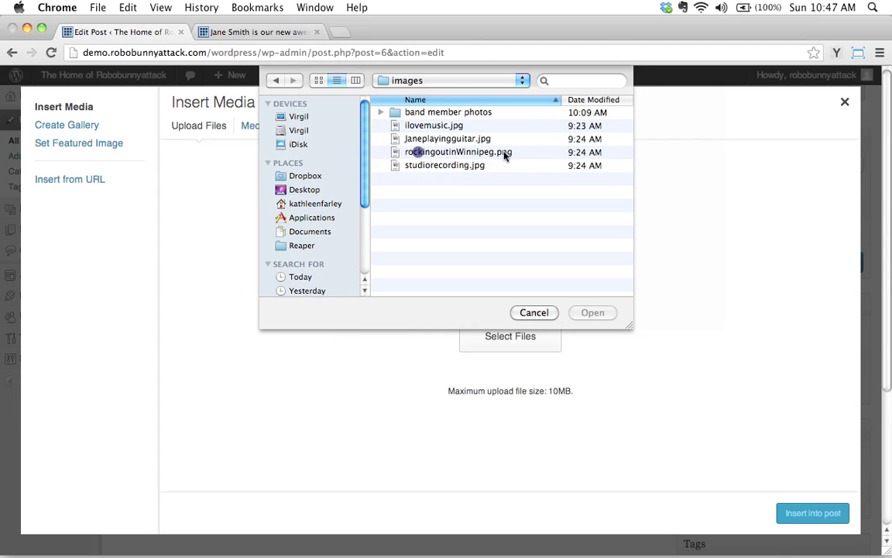
left_click(442, 139)
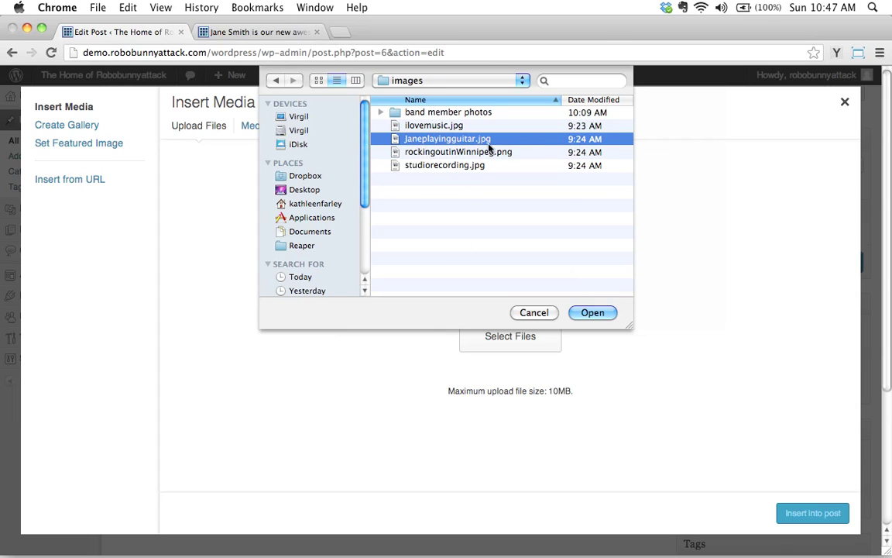
left_click(593, 313)
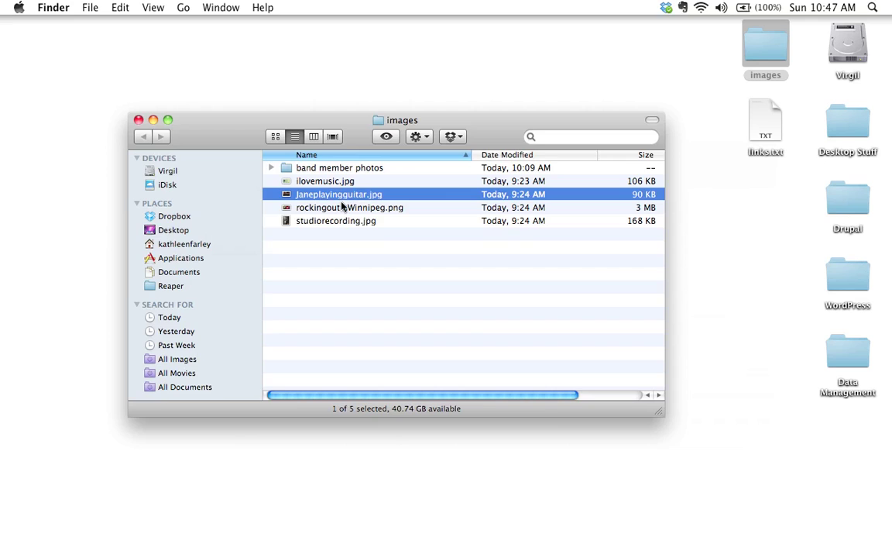
- Preview Janeplayingguitar.jpg in Finder, and examine the uploaded image's file name and dimensions in Chrome's attachment details
key("space")
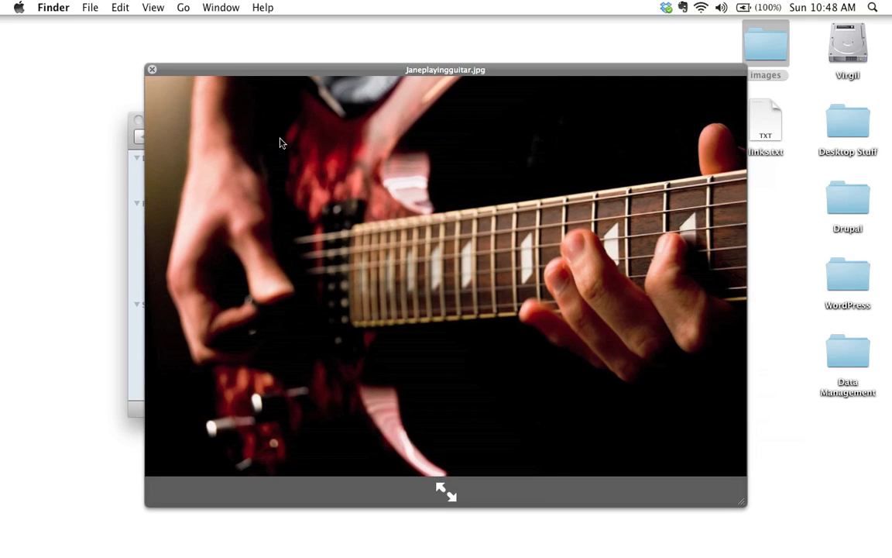
key("super+Tab")
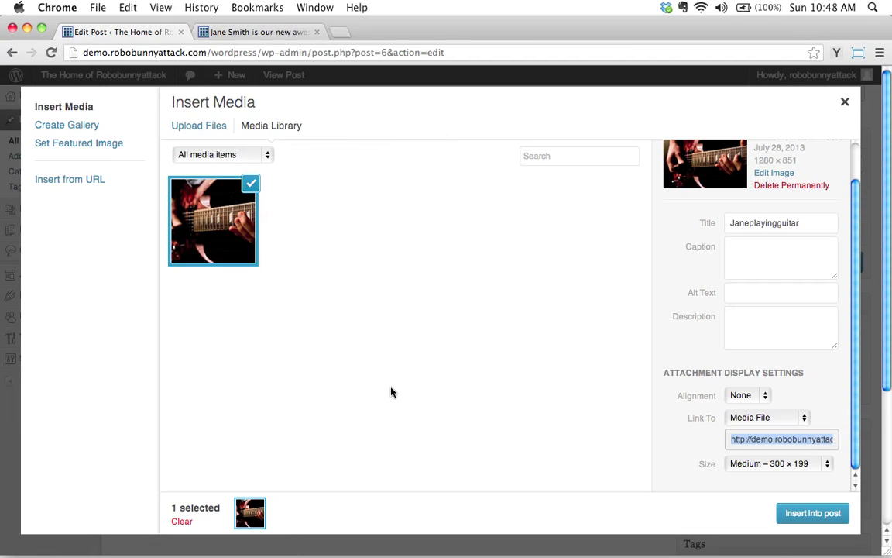
scroll(697, 279, "up", 2)
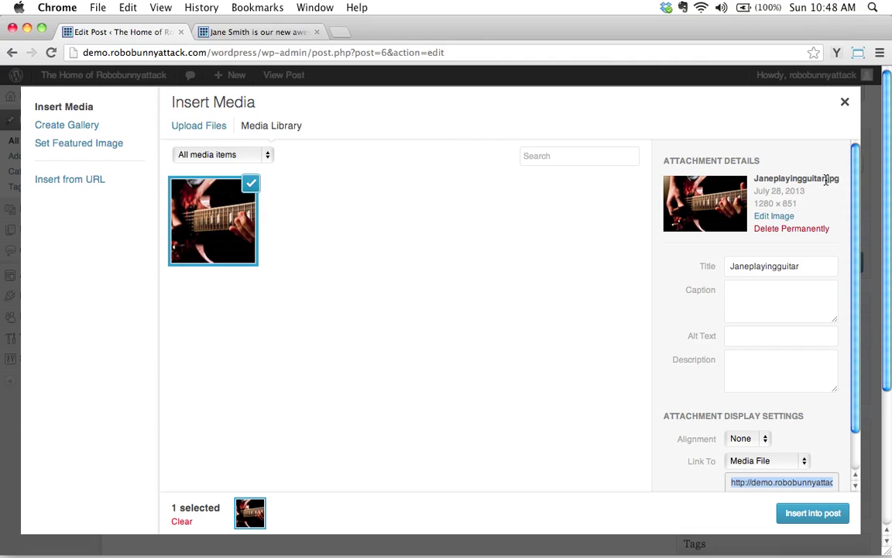
left_click_drag(756, 180, 837, 178)
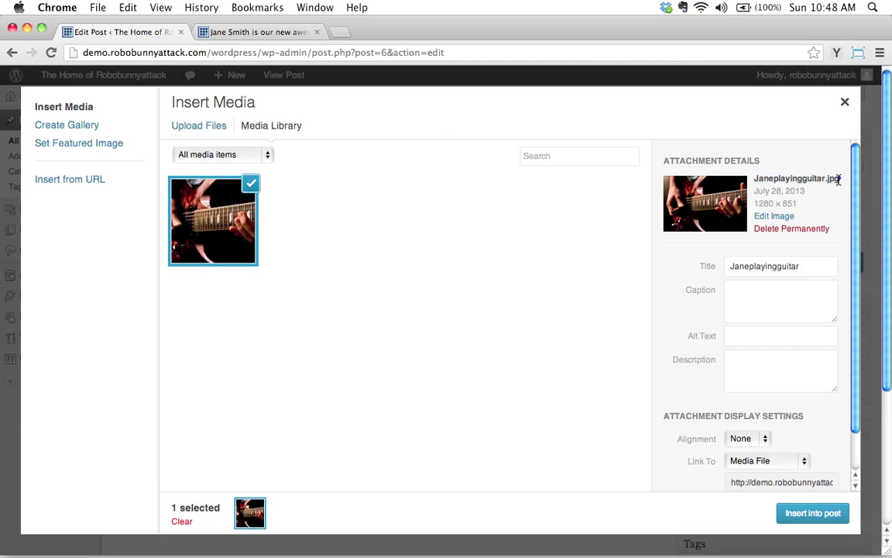
left_click(837, 178)
mouse_move(757, 203)
left_mouse_down()
mouse_move(803, 203)
mouse_move(759, 203)
left_mouse_up()
- Switch to Finder, close the image preview and open the file information for Janeplayingguitar.jpg
key("super+h")
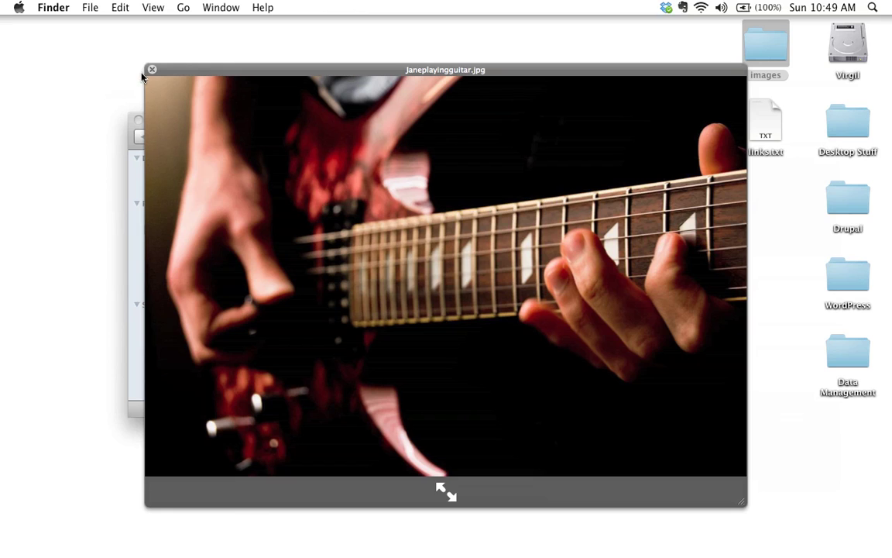
left_click(153, 69)
left_click(364, 271)
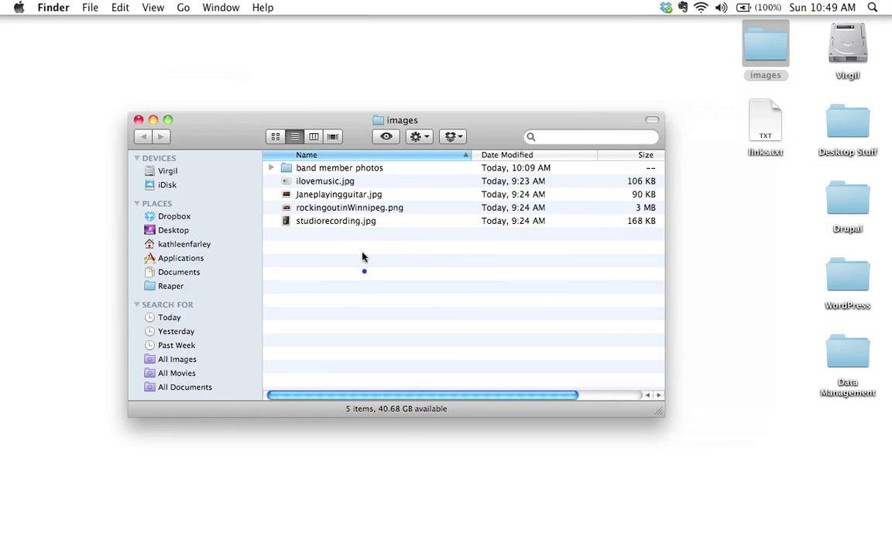
left_click(353, 196)
key("super+i")
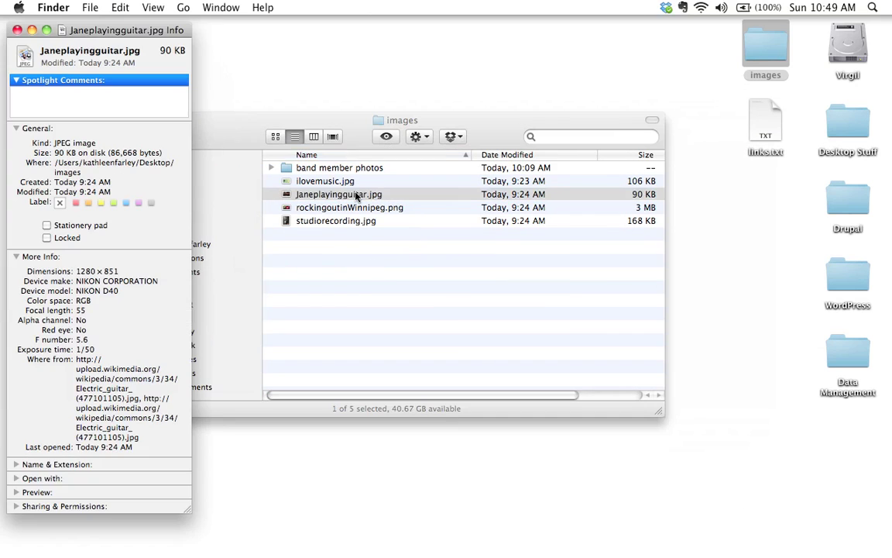
left_click_drag(89, 29, 237, 30)
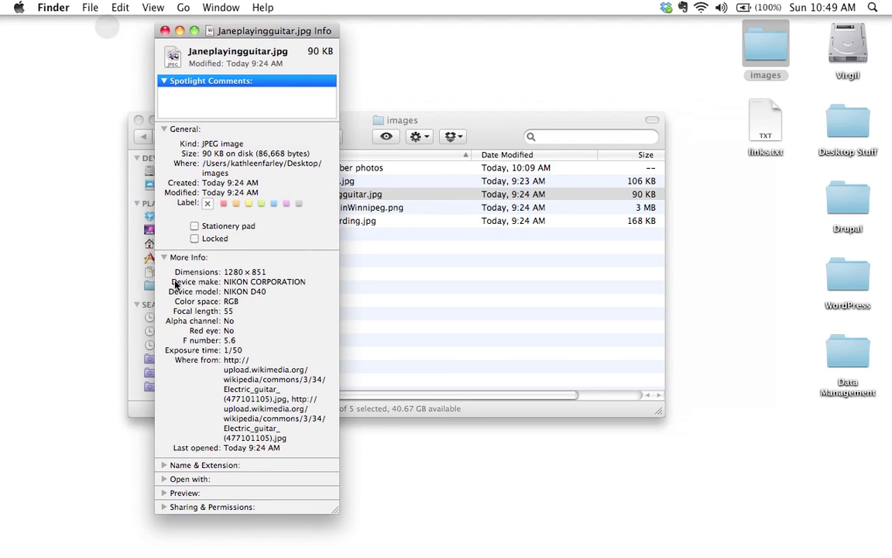
- Examine the image's dimensions and source URL in its file information, close the information and return to Chrome
left_click(164, 257)
left_click(163, 258)
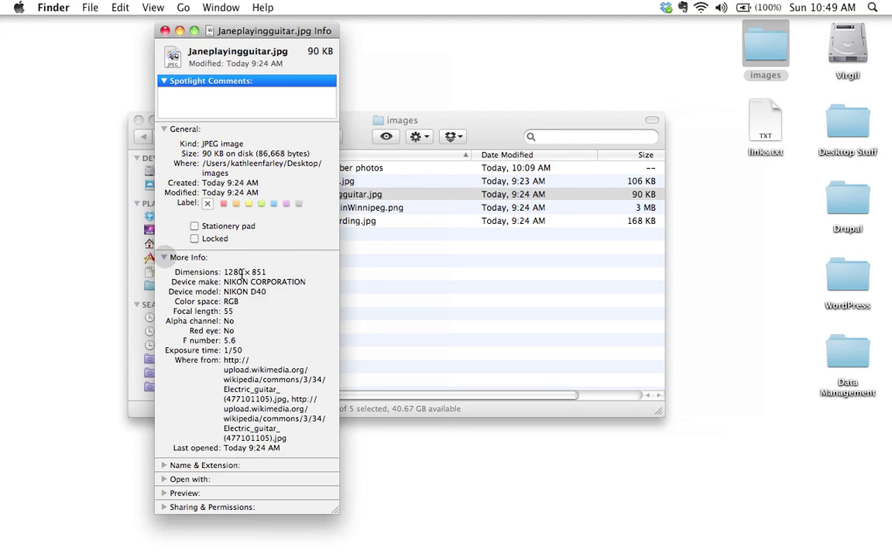
left_click_drag(224, 272, 266, 273)
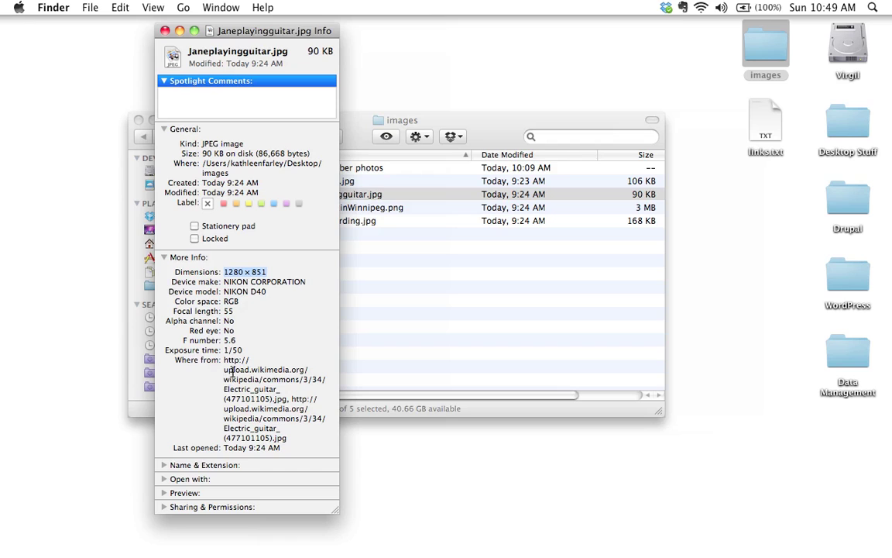
left_click_drag(224, 362, 301, 371)
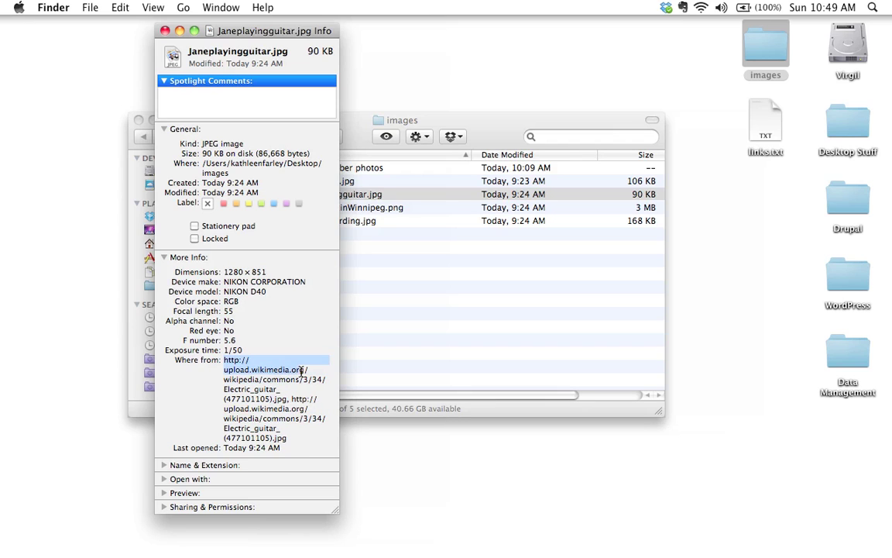
left_click(165, 31)
key("super+Tab")
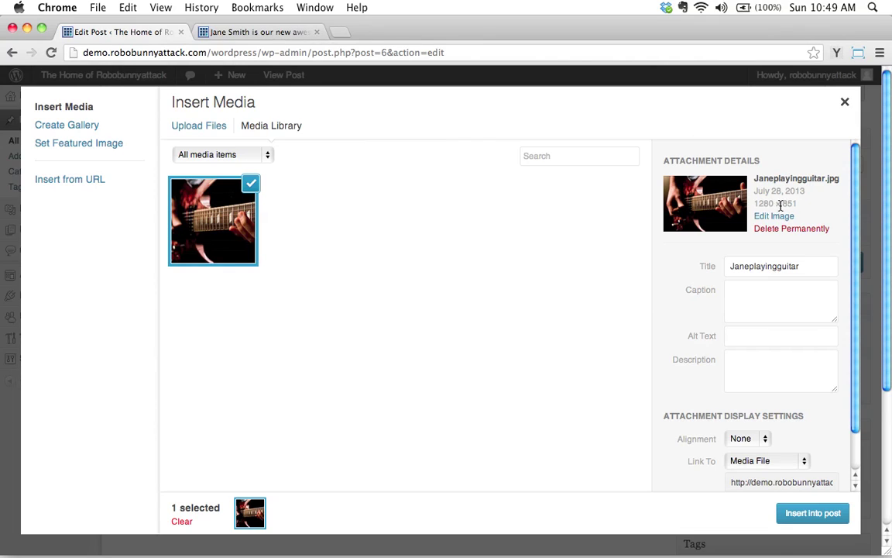
- Add spaces between the words of the image's title so it reads "Jane playing guitar"
left_click(749, 266)
double_click(749, 267)
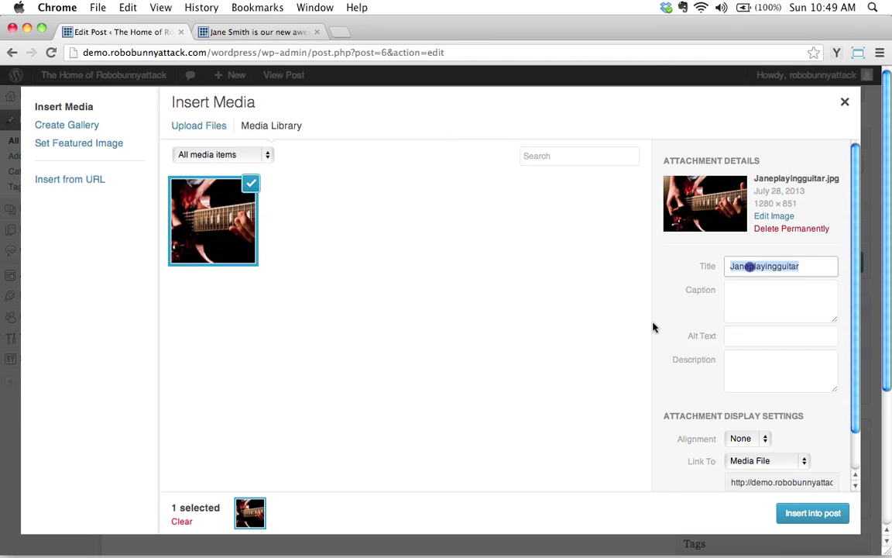
left_click(748, 268)
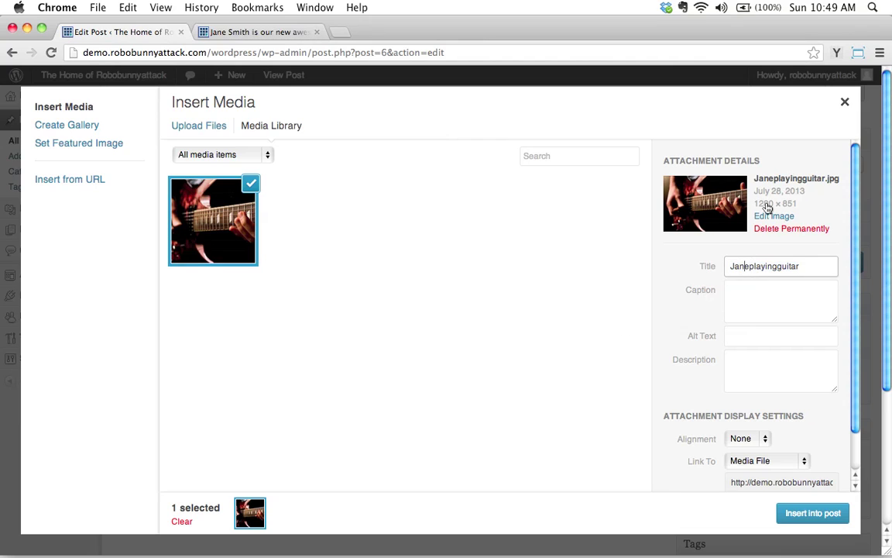
left_click(750, 266)
left_click(781, 265)
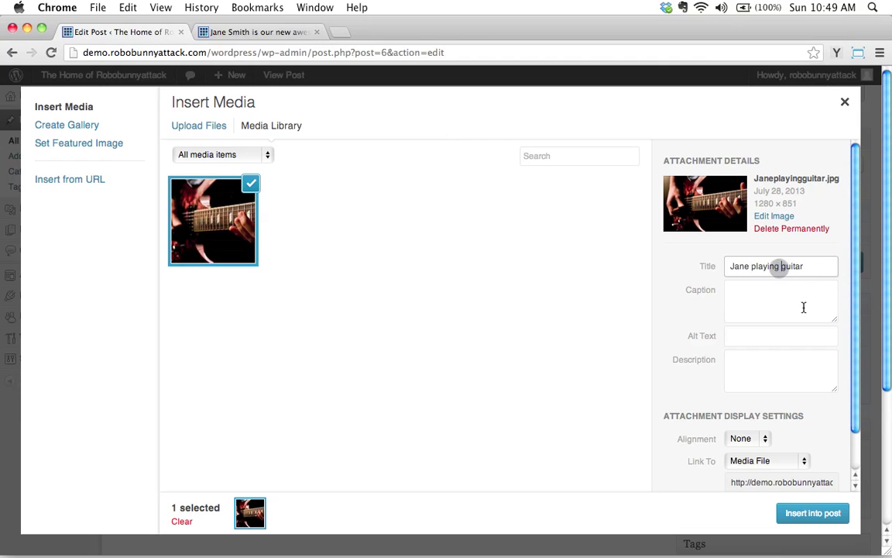
- Give the image the caption "A caption about this image would go here."
left_click(803, 305)
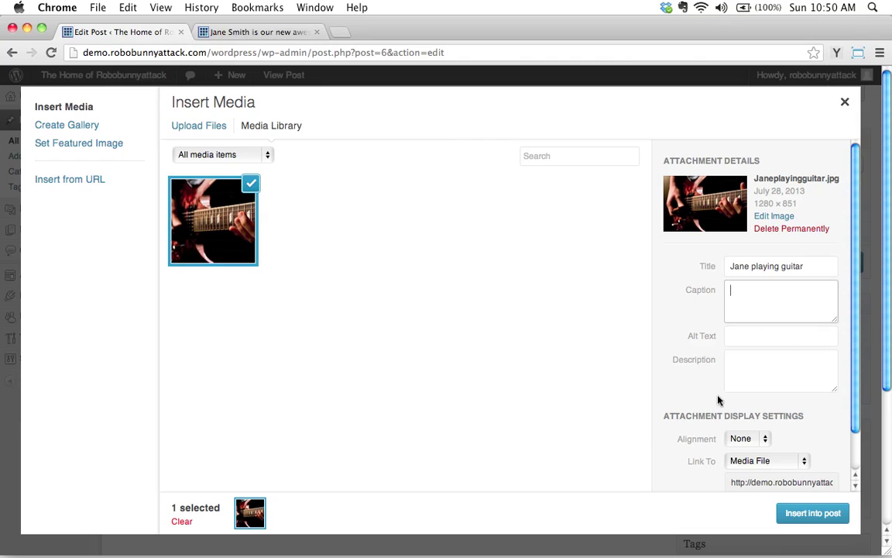
left_click(748, 301)
type("A caption about this image would go here.")
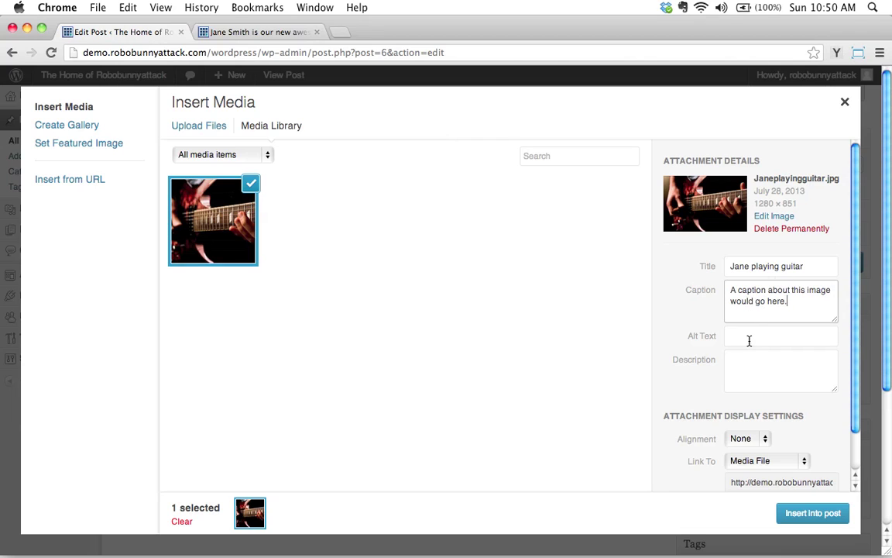
- Set the image's alt text to "Jane playing a guitar solo" and its description to "This is where the description of the image would go."
left_click(749, 338)
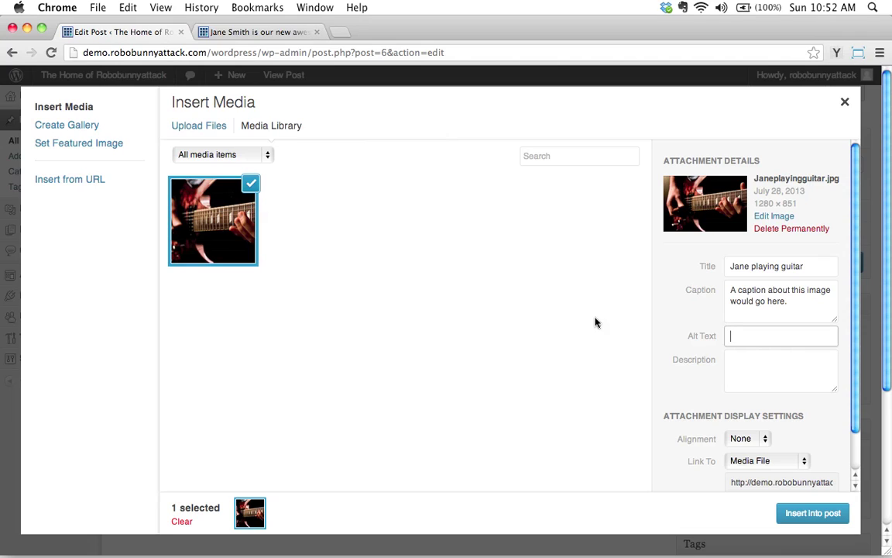
type("Jane playing a guitar solo")
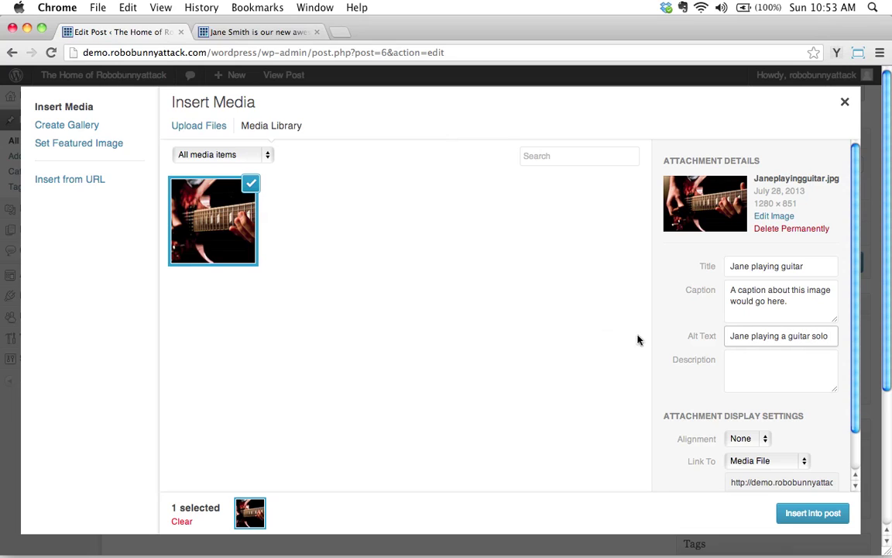
left_click(786, 359)
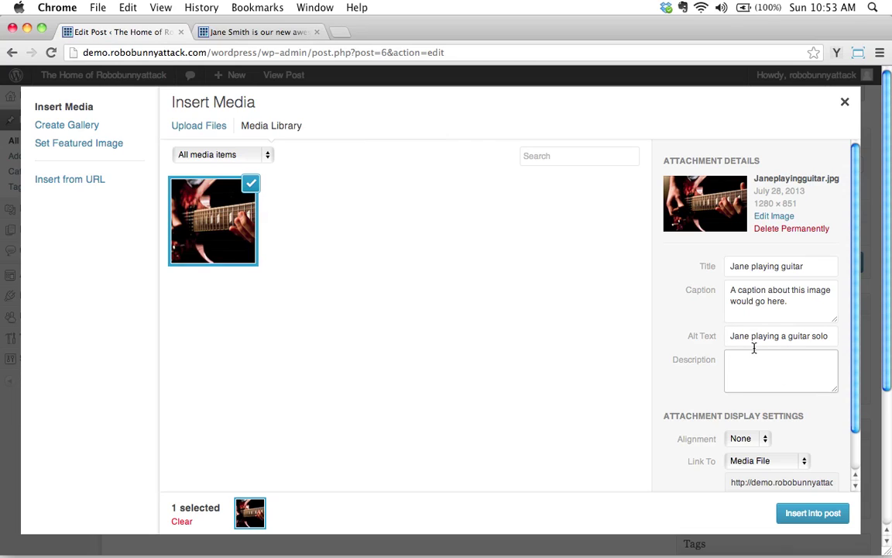
type("This is where the description of the image would go.")
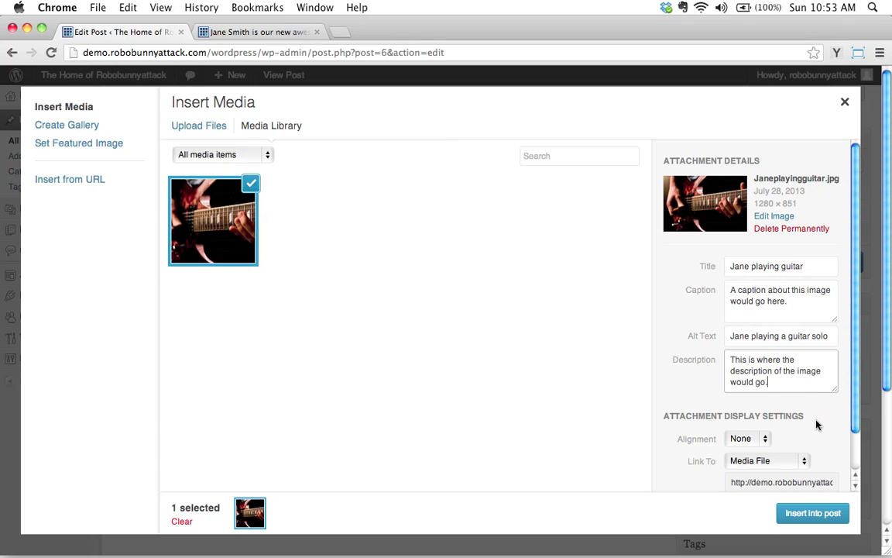
- Review the image's attachment details and display settings, and briefly check the open post page before returning to the post editor
scroll(781, 338, "down", 2)
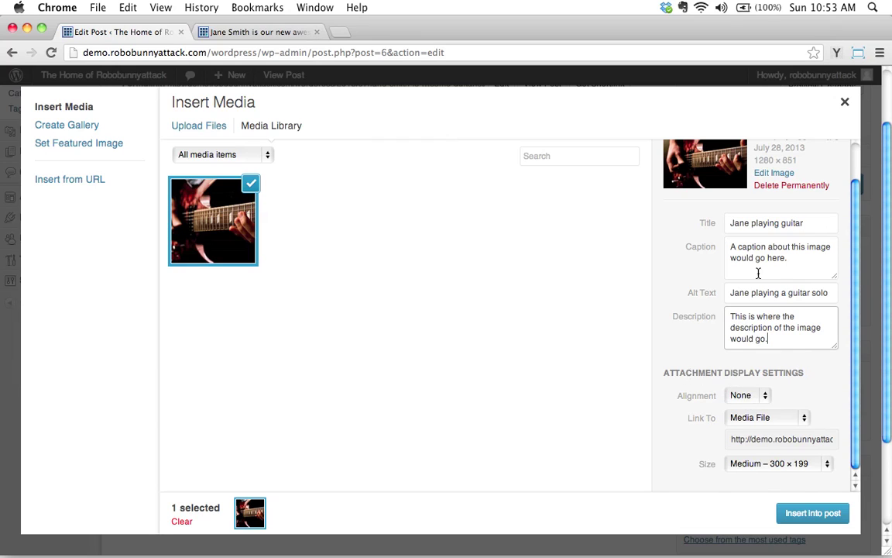
scroll(755, 254, "up", 2)
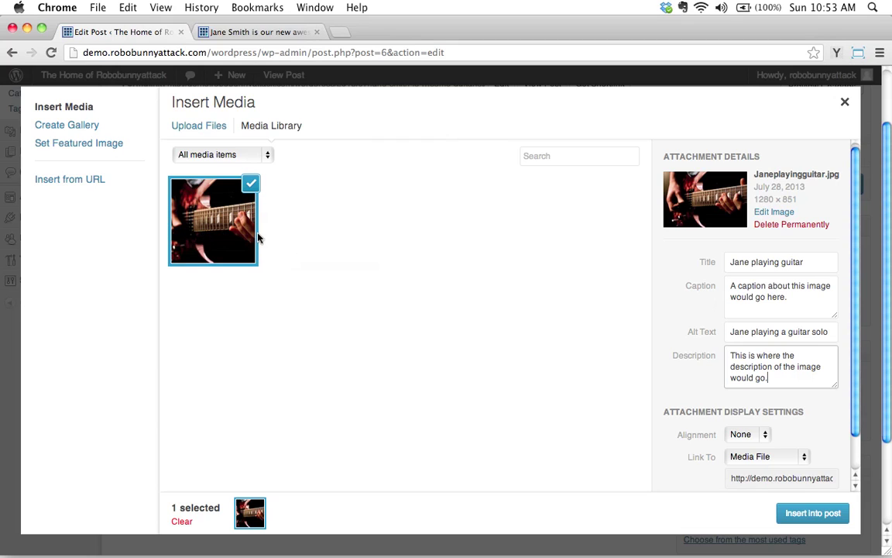
scroll(462, 197, "down", 5)
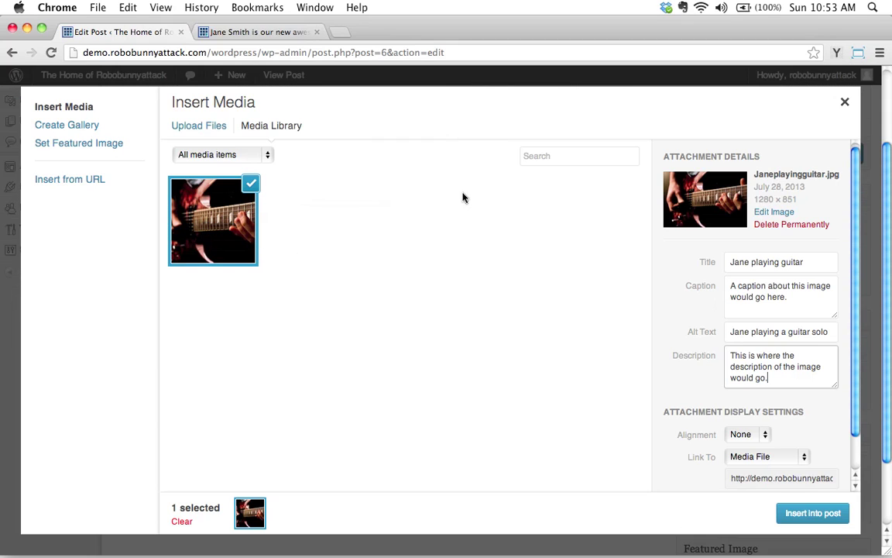
scroll(783, 389, "down", 2)
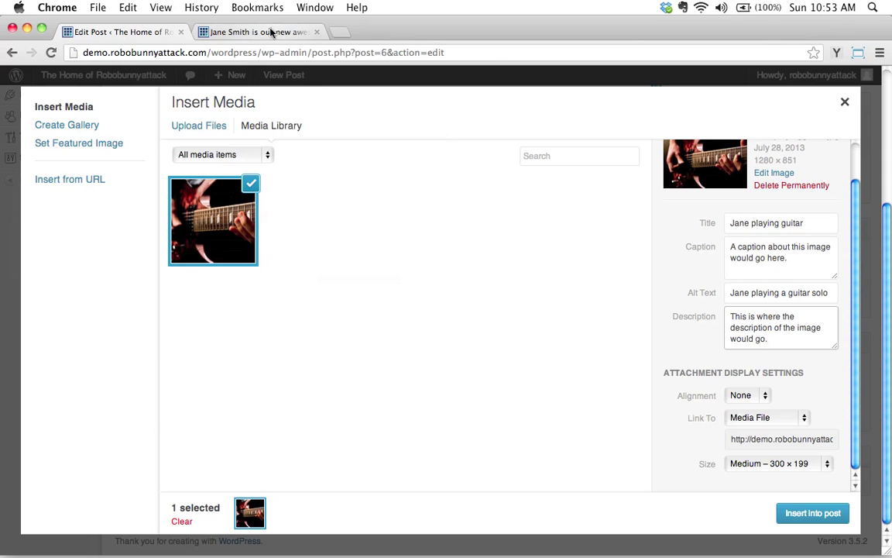
left_click(247, 31)
left_click(126, 31)
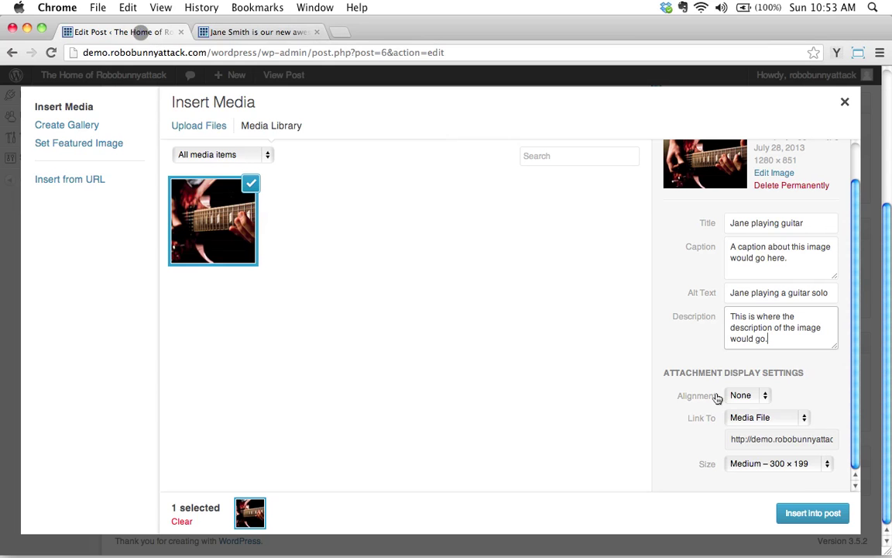
- Examine the image's alignment and link target options, keeping the alignment at None and the link at Media File
left_click(746, 395)
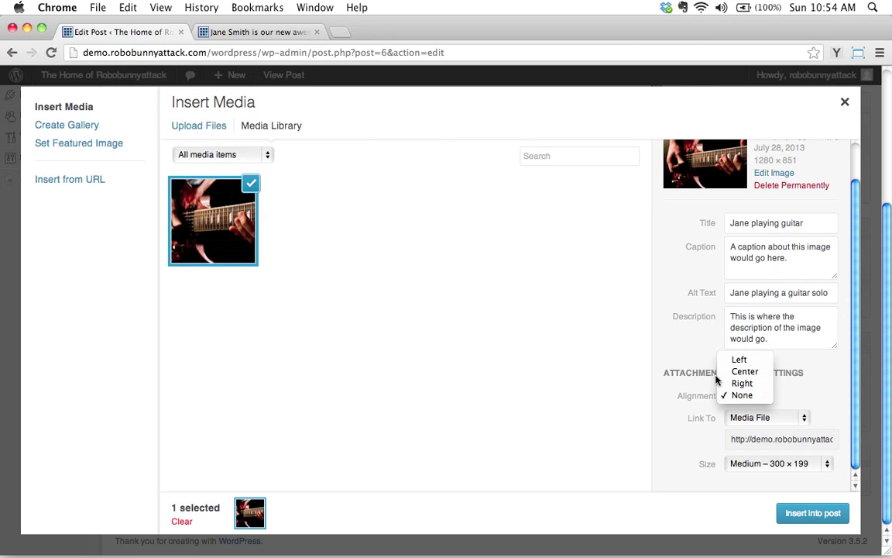
left_click(742, 396)
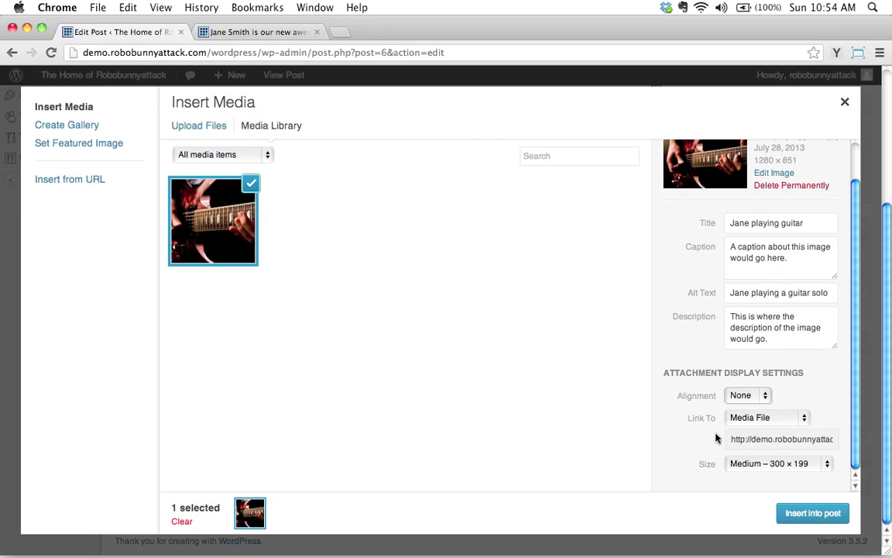
left_click(781, 419)
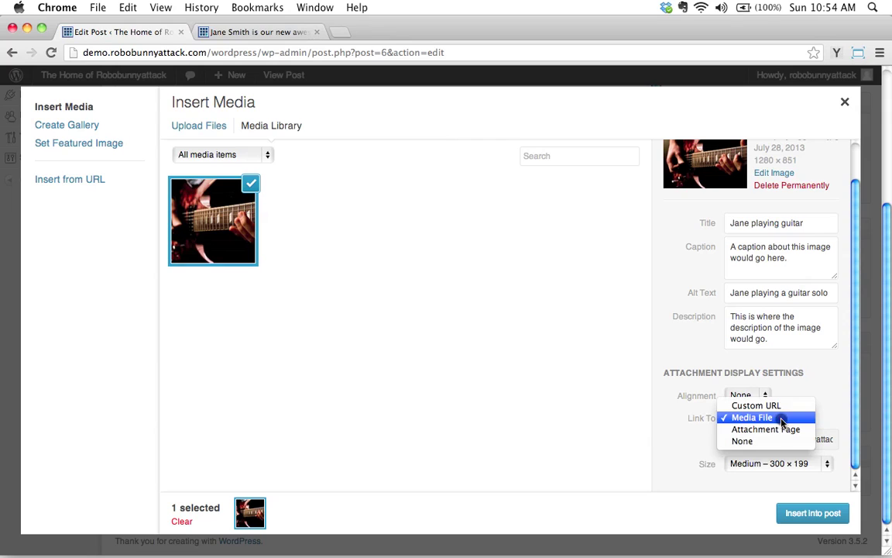
left_click(677, 420)
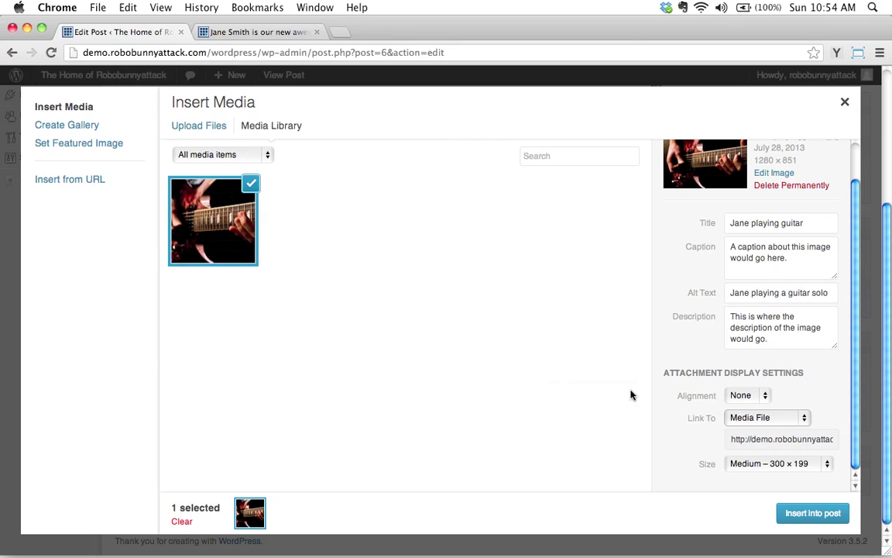
left_click(763, 419)
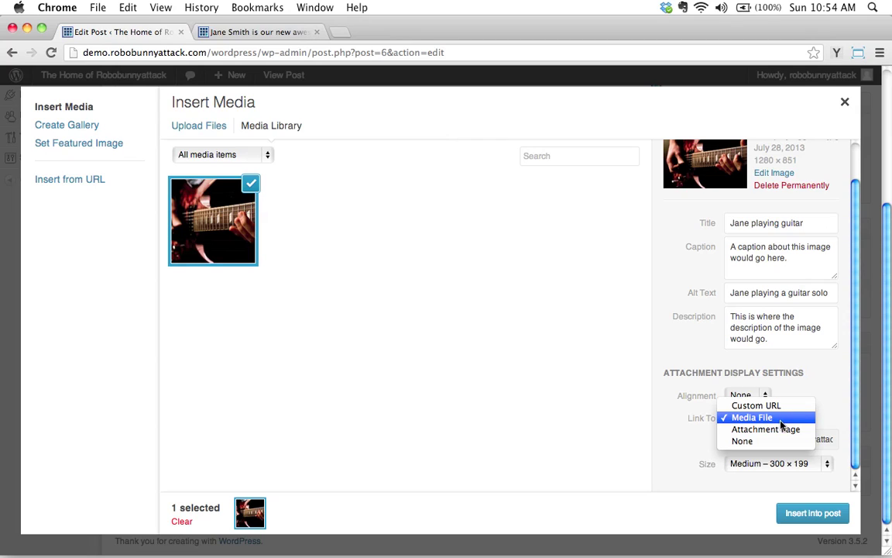
left_click(560, 406)
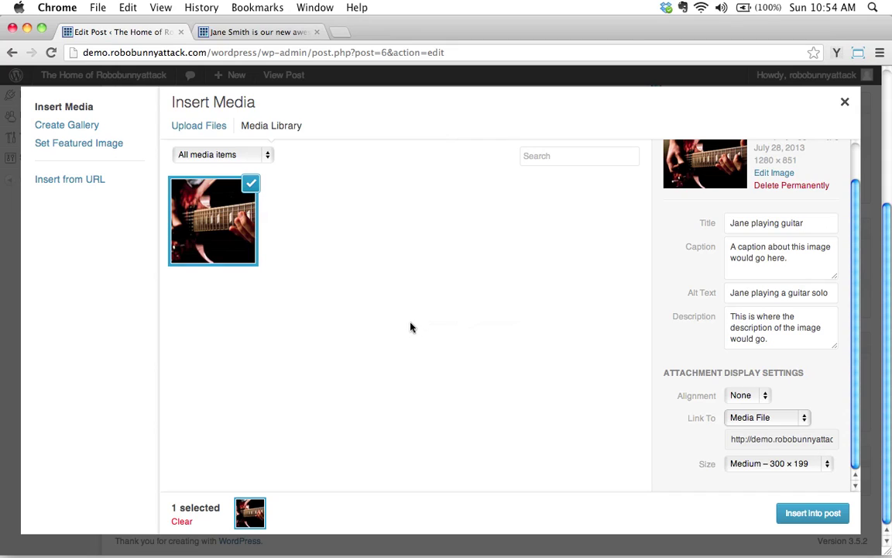
- Link the image to a custom URL, entering the guitarist's website address
left_click(762, 423)
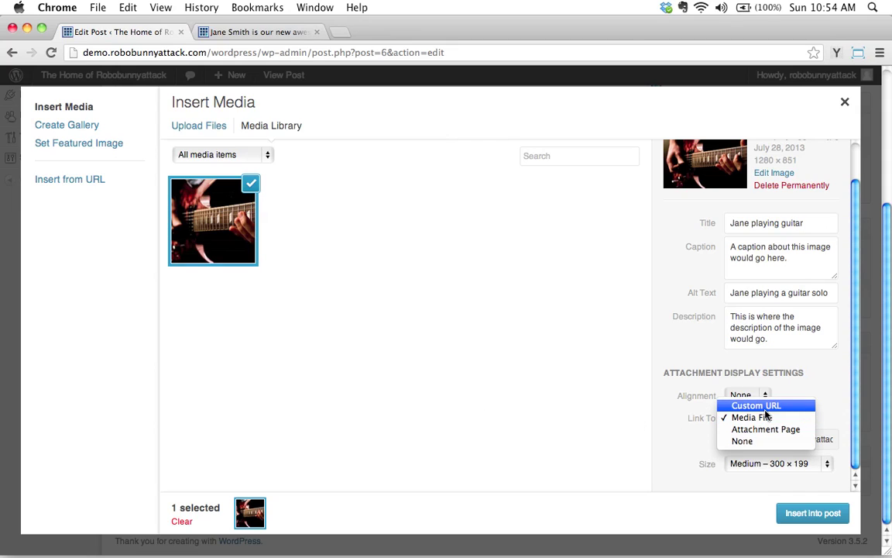
left_click(763, 406)
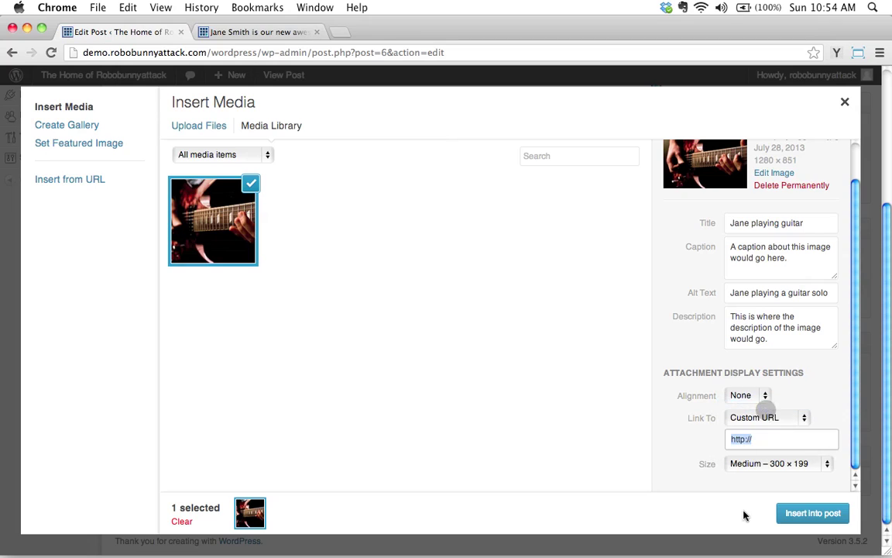
left_click(758, 440)
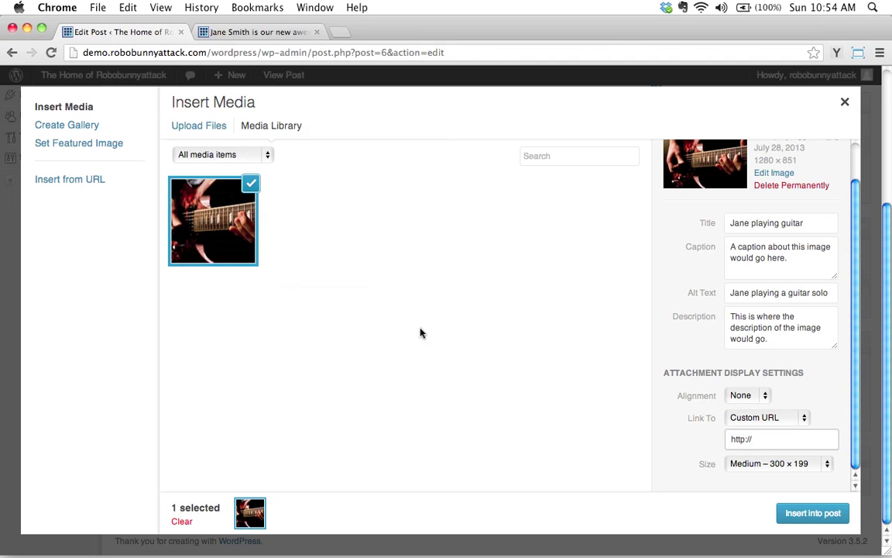
type("janesmithguitar.com")
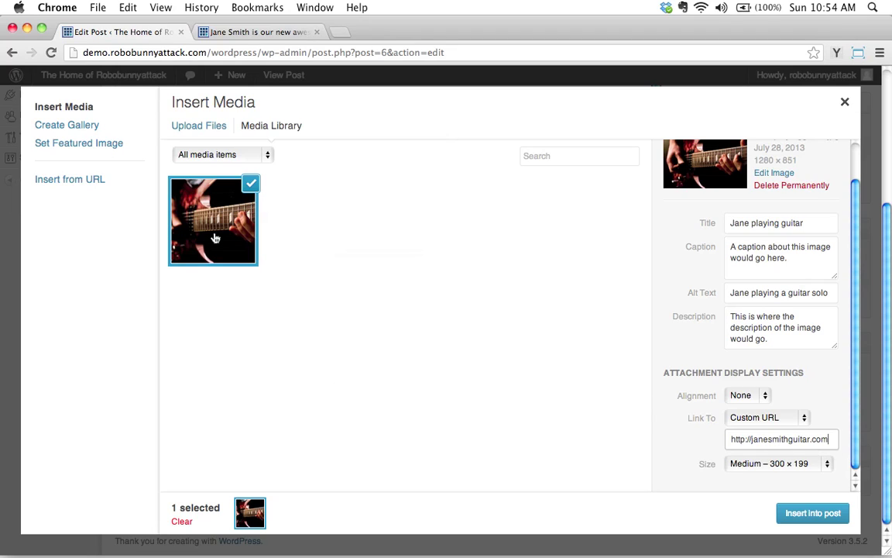
- Try Attachment Page as the image's link target, and set the link target to None
left_click(776, 423)
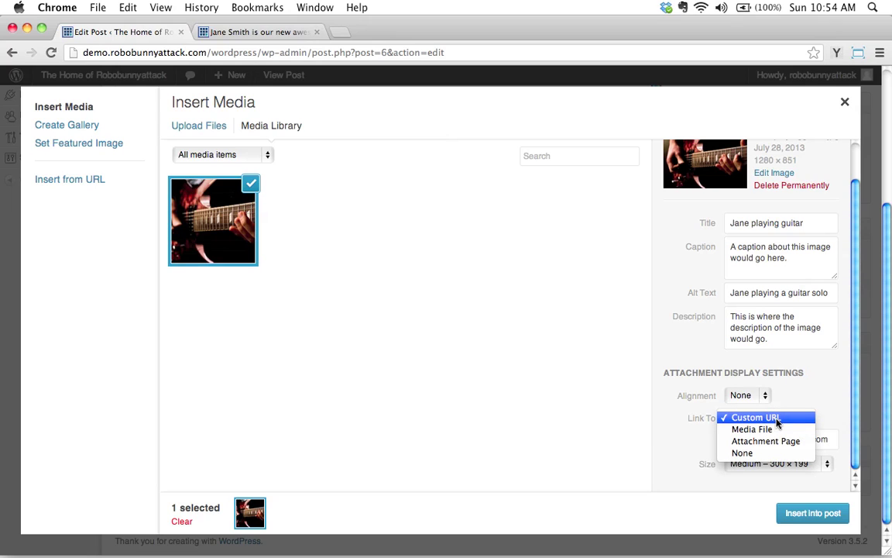
left_click(772, 445)
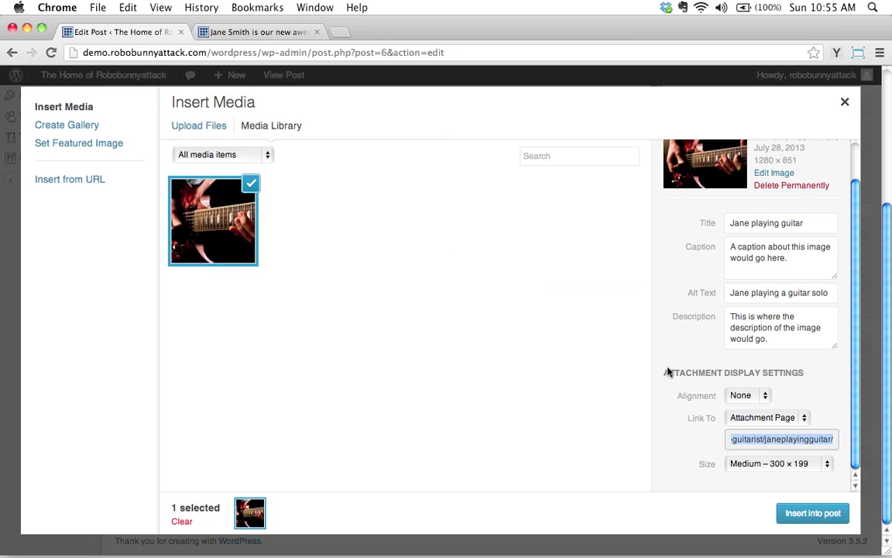
left_click(763, 419)
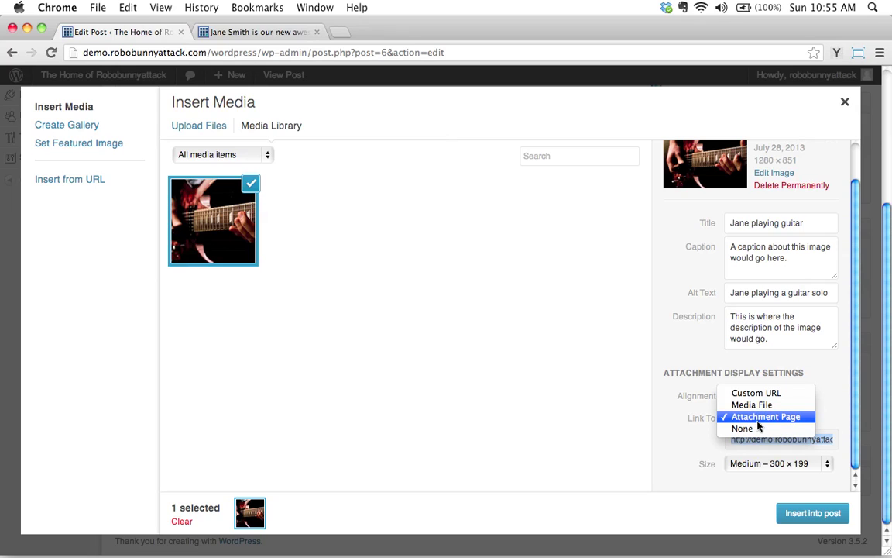
left_click(743, 428)
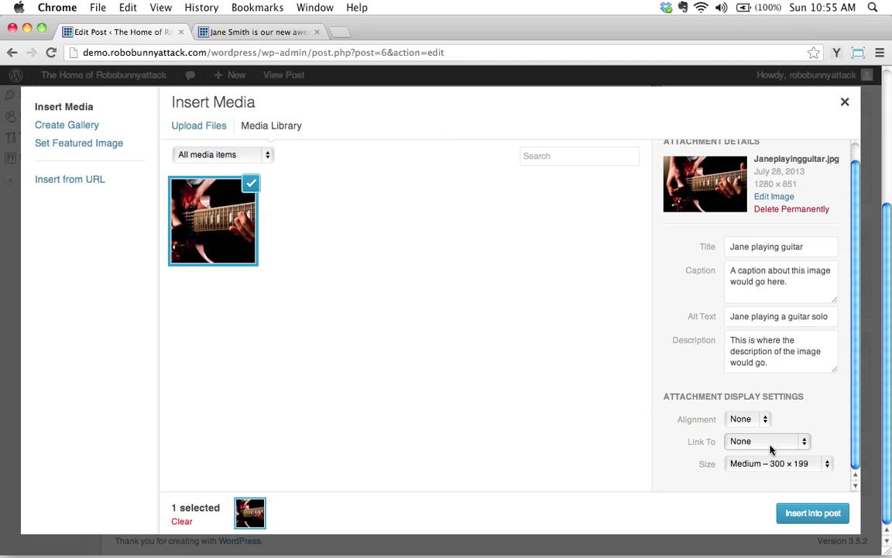
- Try the Large 625 × 415 image size, return to Medium 300 × 199 and review the size options and display settings
left_click(763, 465)
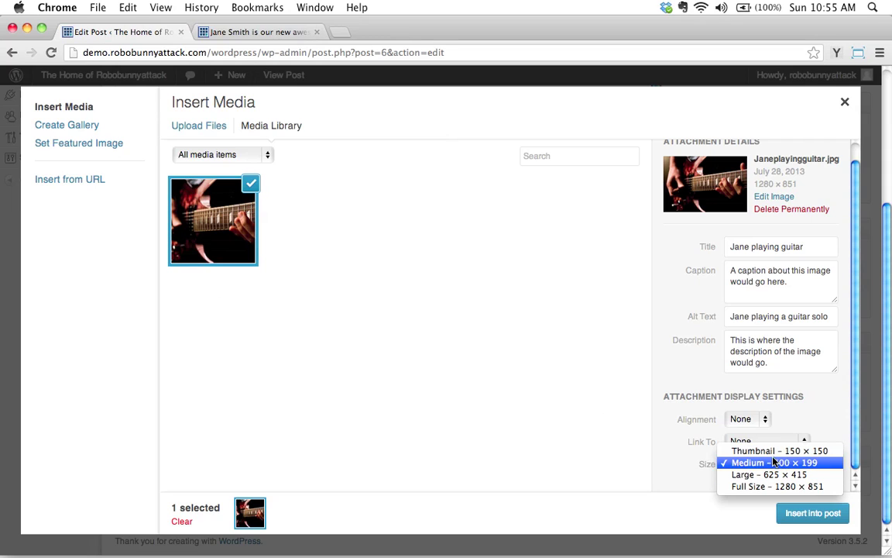
left_click(808, 475)
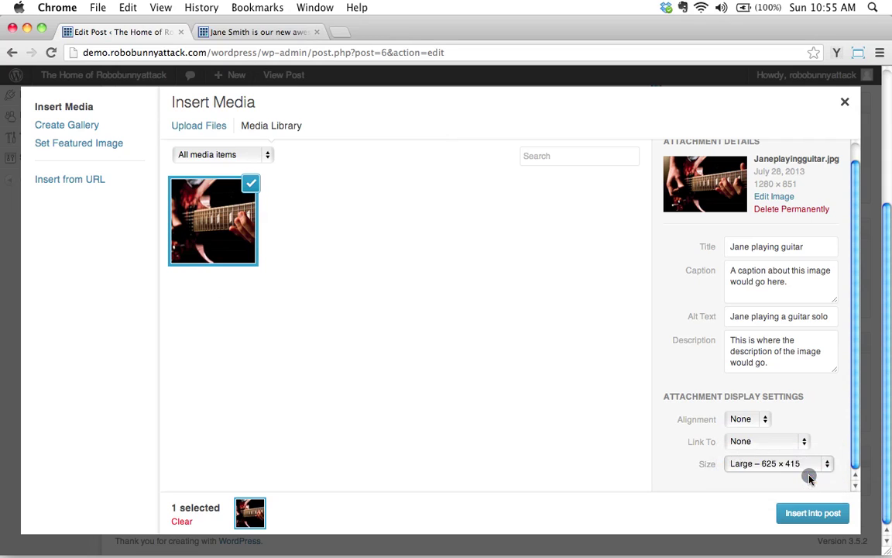
left_click(790, 464)
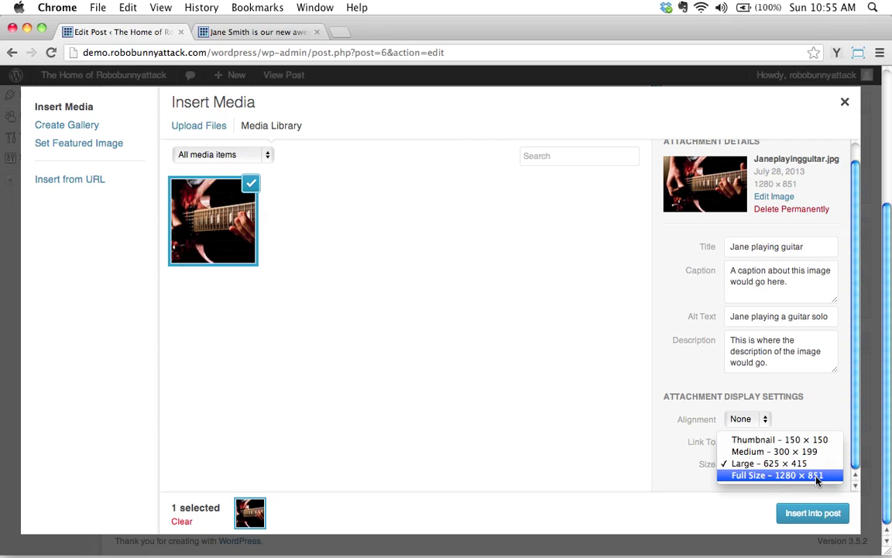
left_click(790, 452)
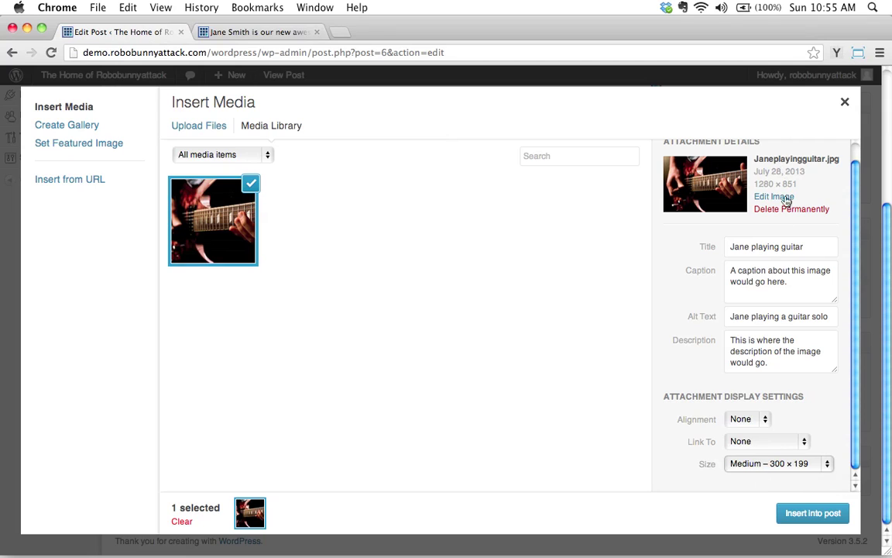
left_click(803, 464)
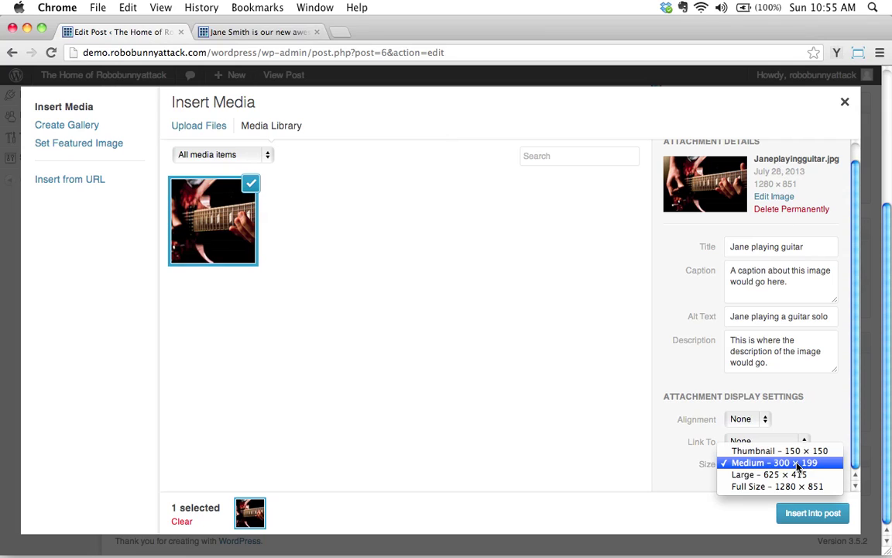
left_click(757, 465)
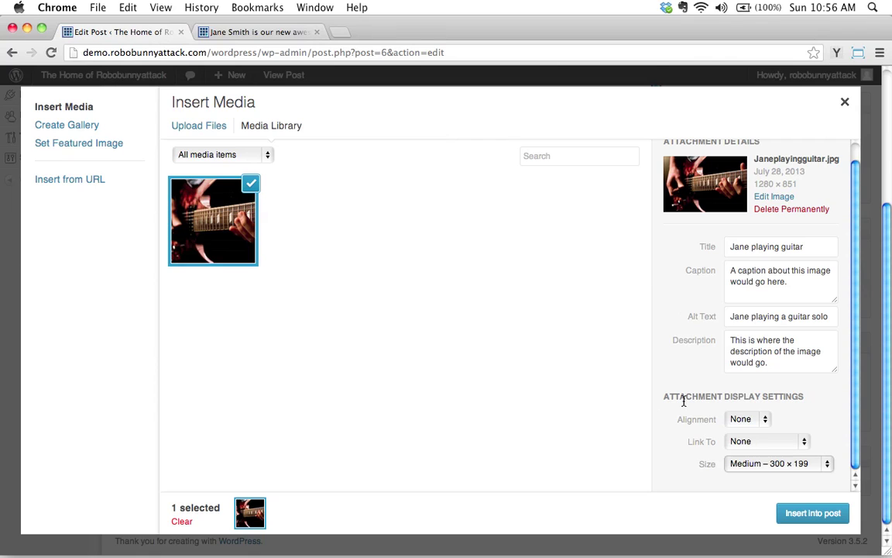
scroll(604, 364, "up", 3)
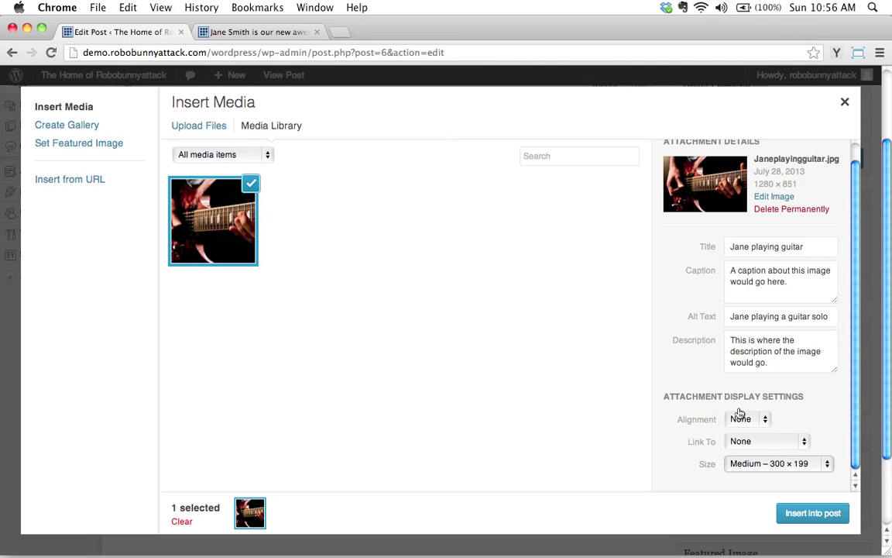
- Insert the selected guitar photo into the post and update the published post
left_click(812, 513)
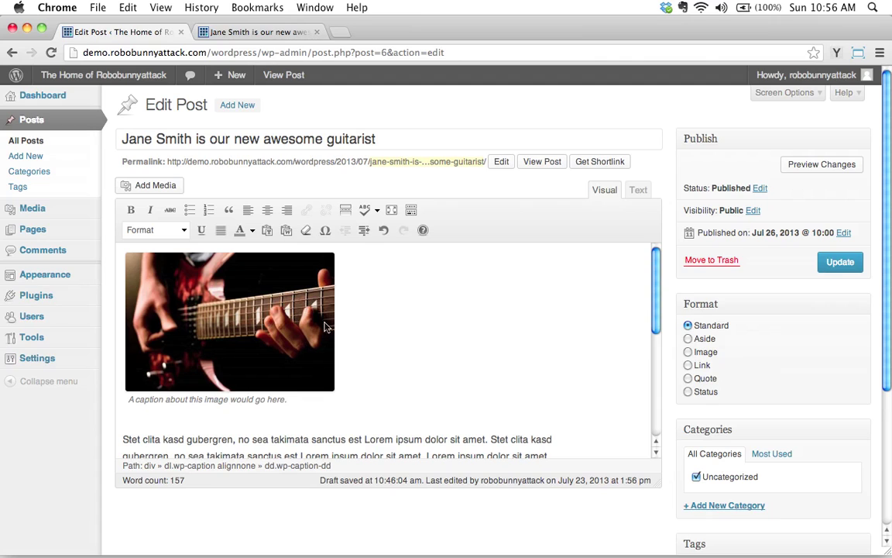
left_click(841, 262)
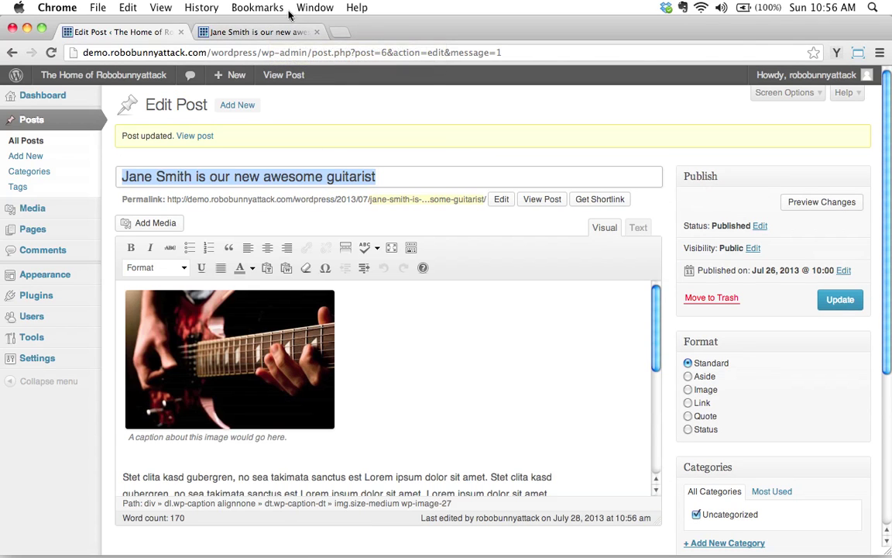
- Reload the published post page and examine how the inserted image and its caption appear with the text
left_click(271, 31)
left_click(51, 52)
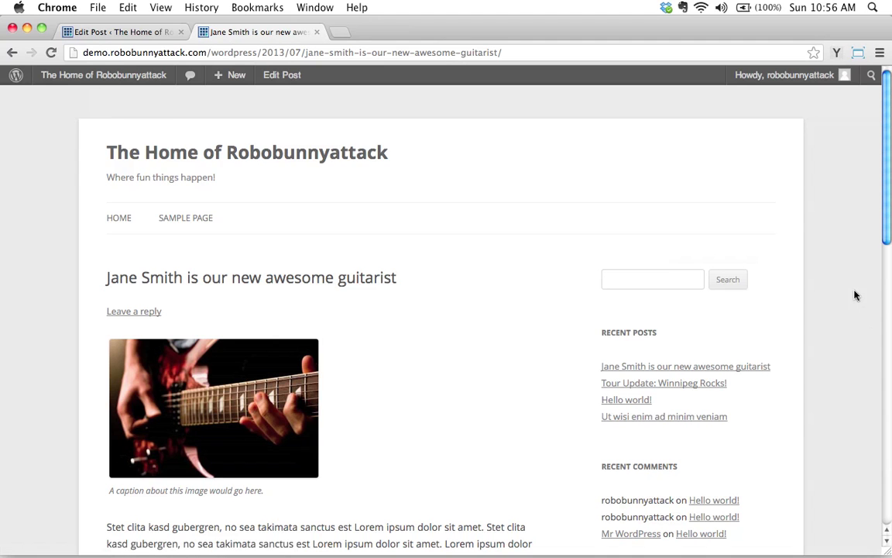
scroll(837, 292, "down", 5)
scroll(817, 294, "up", 2)
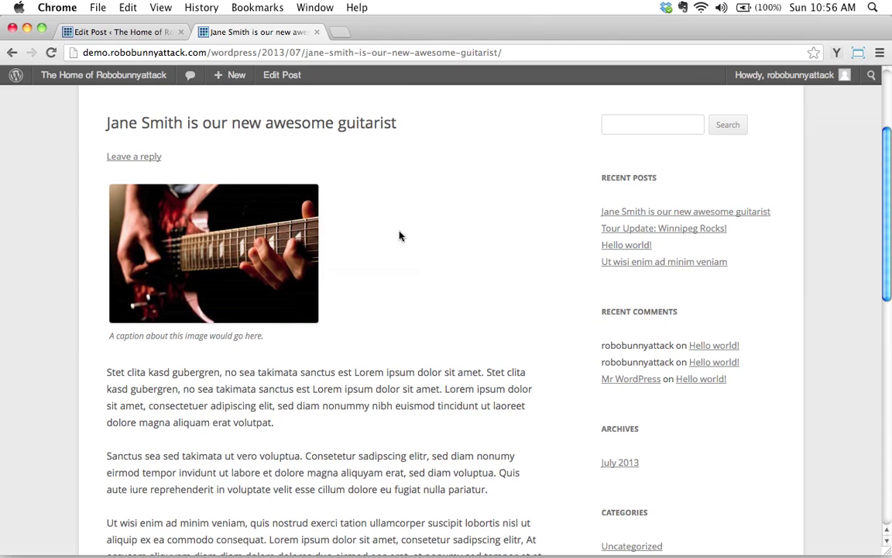
scroll(465, 309, "up", 1)
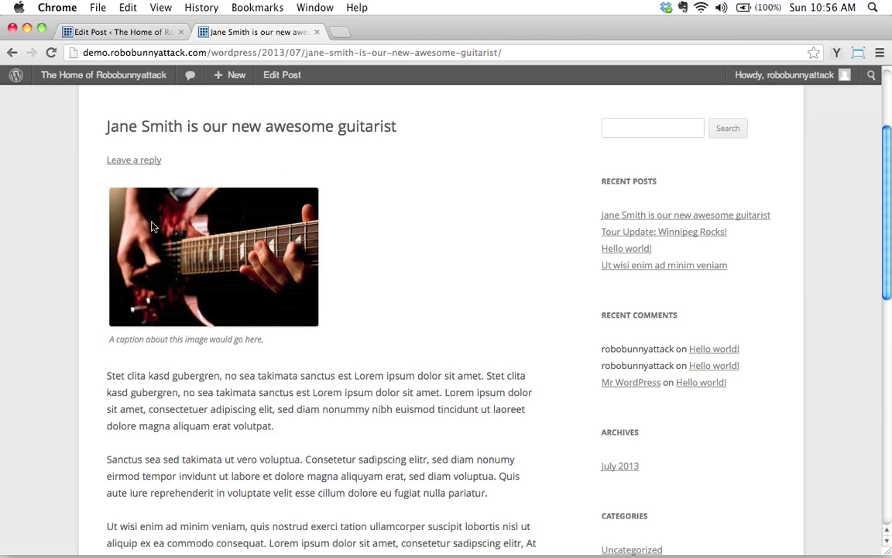
scroll(260, 221, "up", 3)
scroll(267, 228, "down", 2)
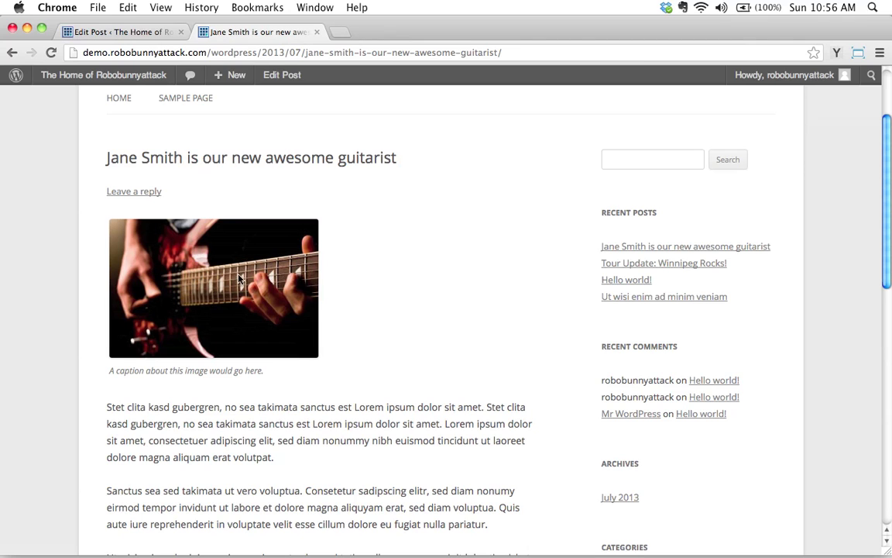
scroll(284, 291, "up", 1)
scroll(285, 291, "up", 1)
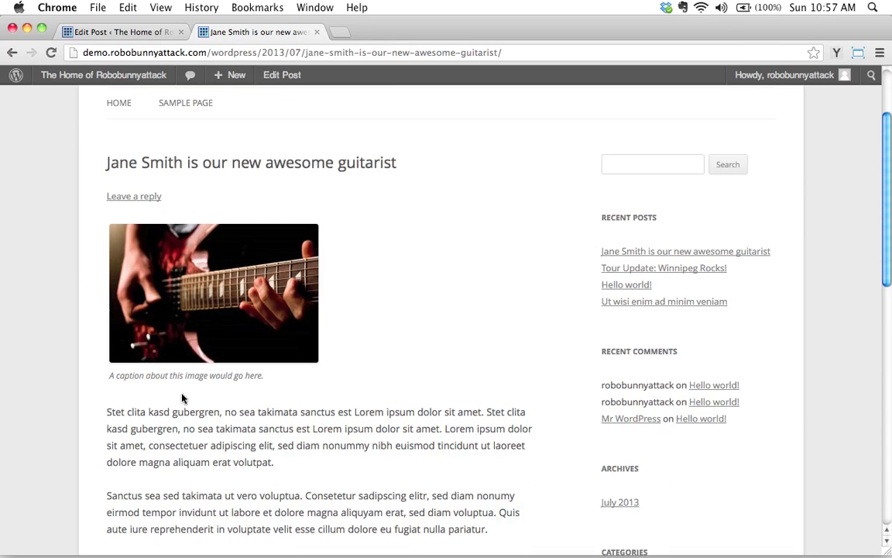
scroll(178, 391, "down", 2)
left_click_drag(109, 377, 272, 375)
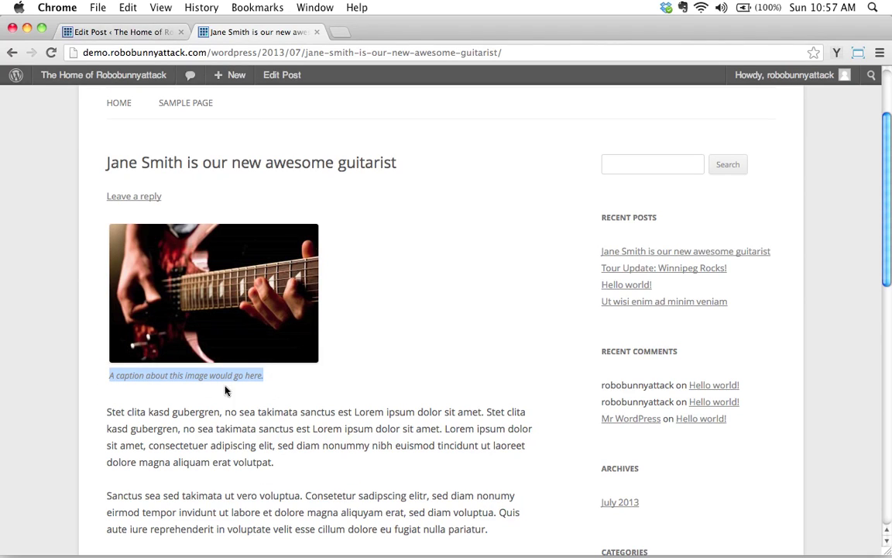
left_click(280, 444)
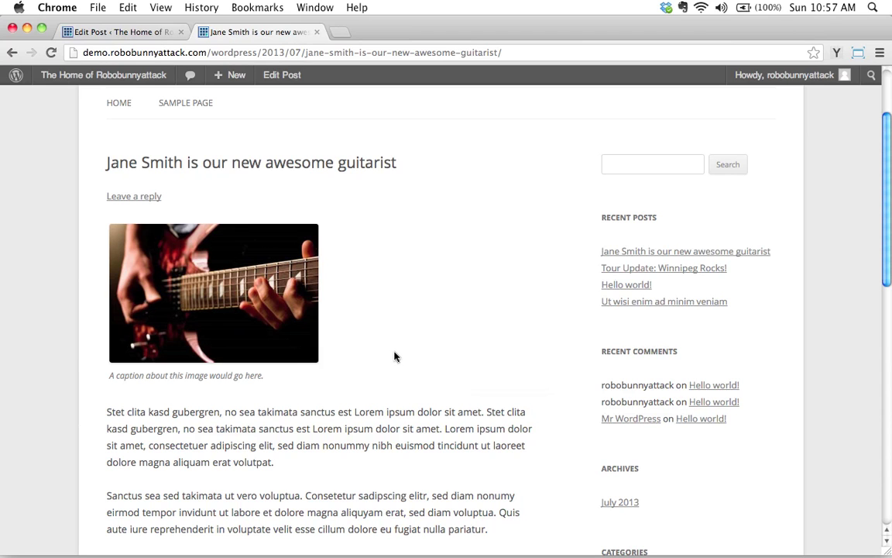
scroll(464, 363, "down", 3)
scroll(447, 355, "up", 4)
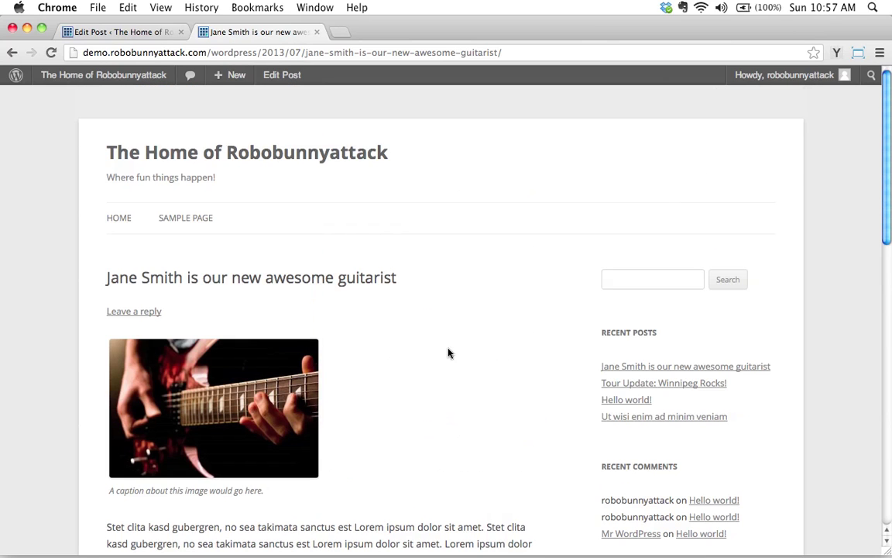
scroll(448, 354, "down", 3)
scroll(448, 353, "up", 3)
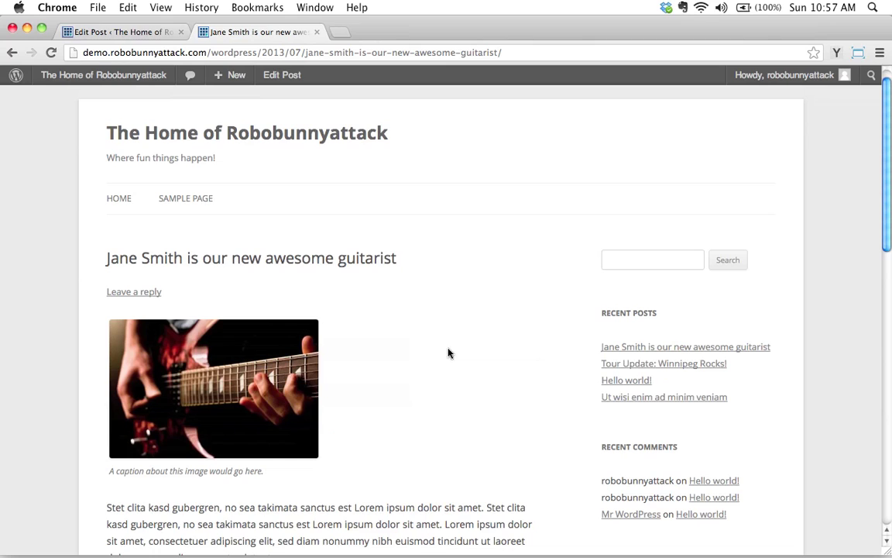
scroll(448, 353, "down", 2)
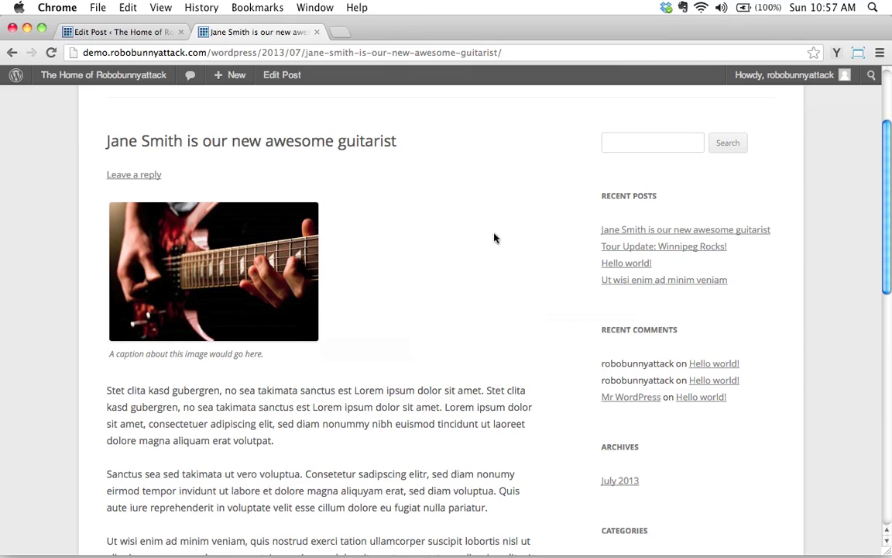
- In the post editor, edit the inserted image and set its title to the guitarist's full name followed by "is our new guitarist"
left_click(149, 32)
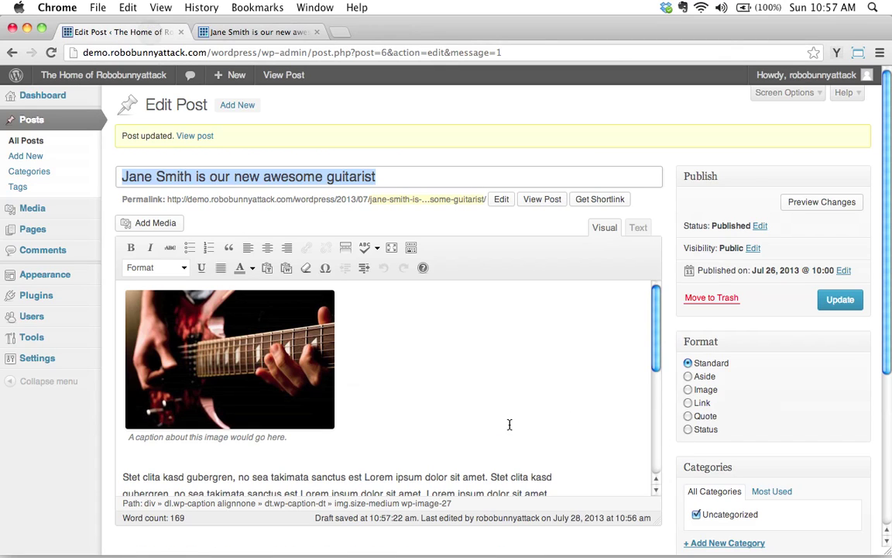
scroll(732, 162, "down", 1)
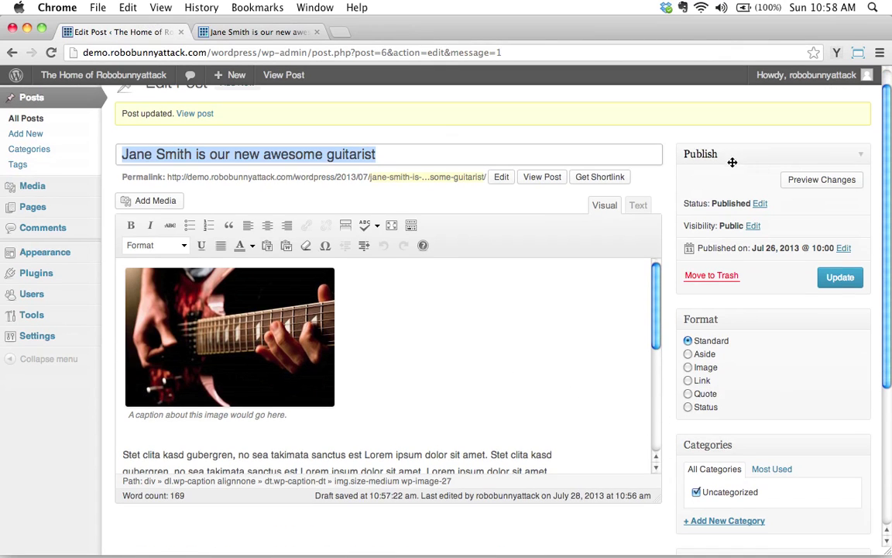
left_click(221, 322)
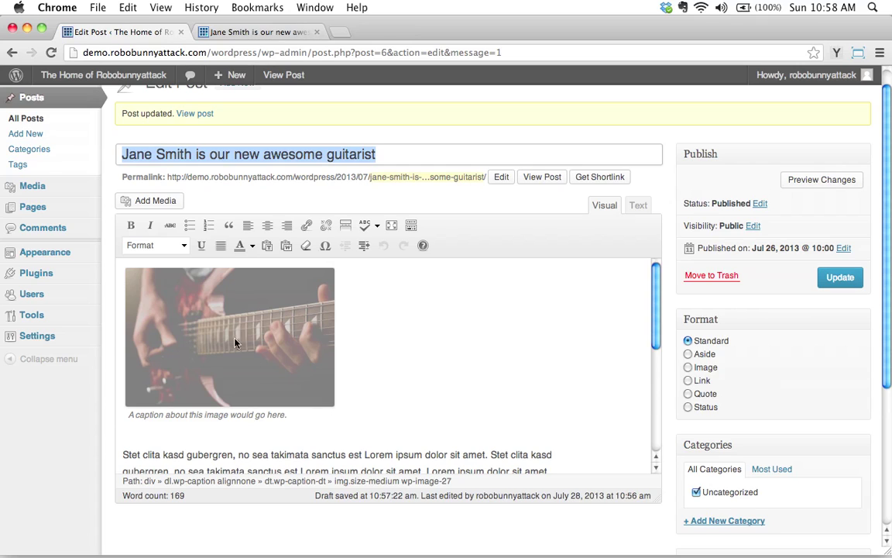
left_click(515, 470)
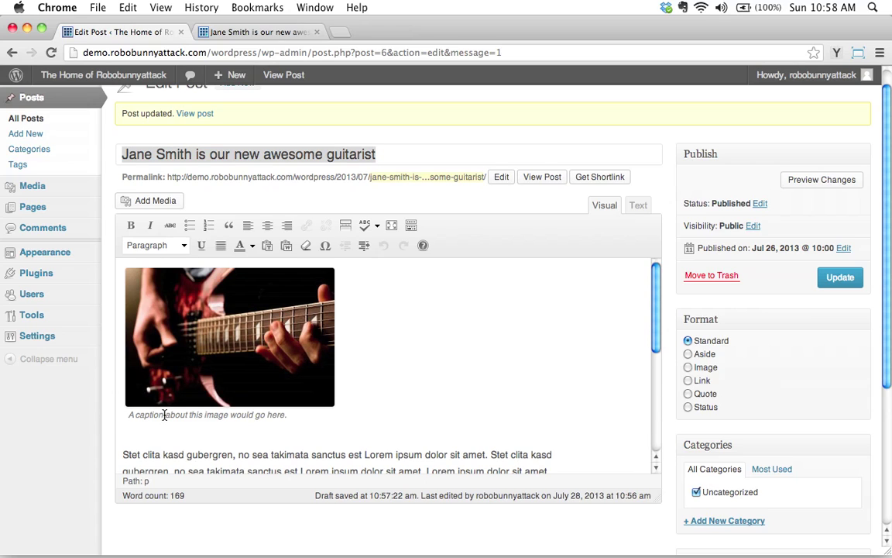
left_click(221, 289)
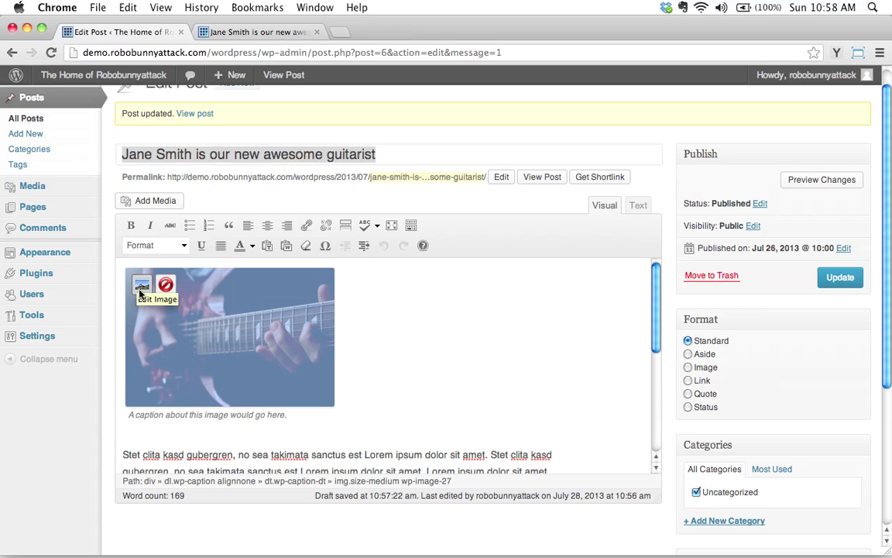
left_click(144, 284)
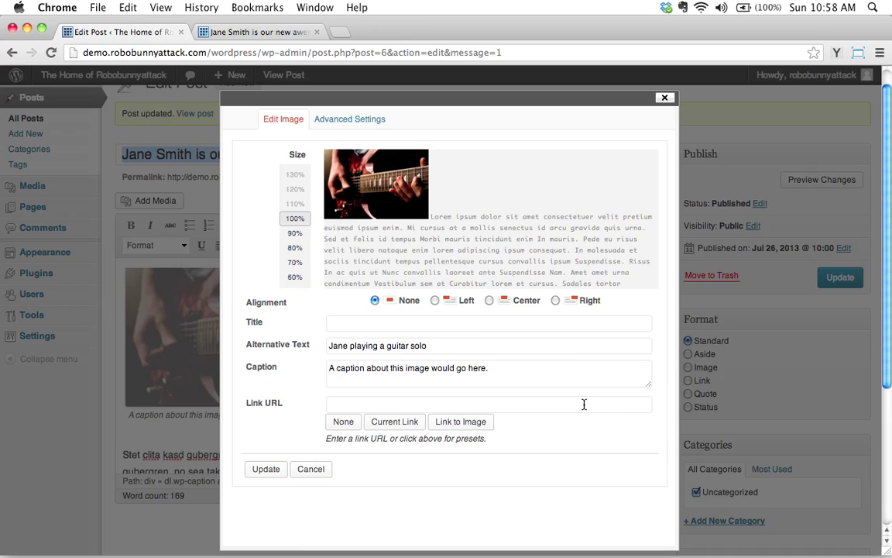
left_click(354, 325)
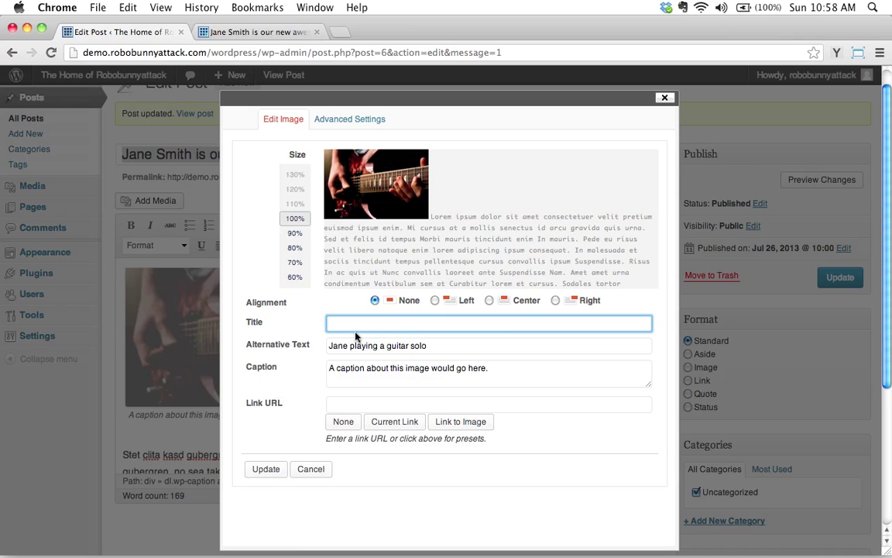
key("Tab")
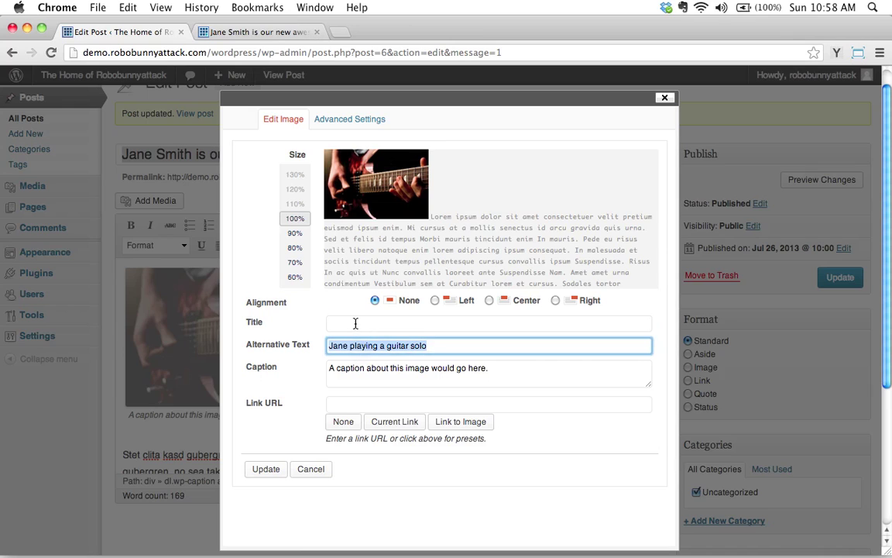
left_click(356, 323)
type("Jane Smith is our new guitarist")
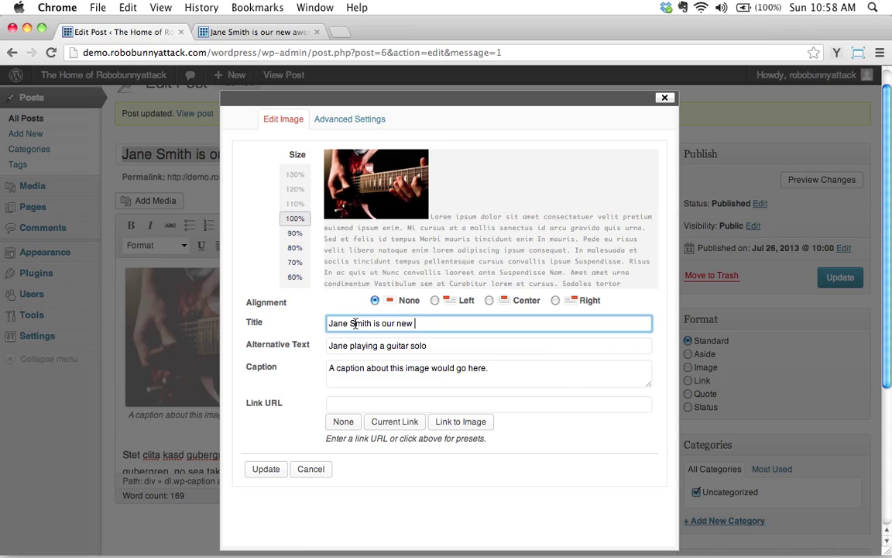
left_click(333, 405)
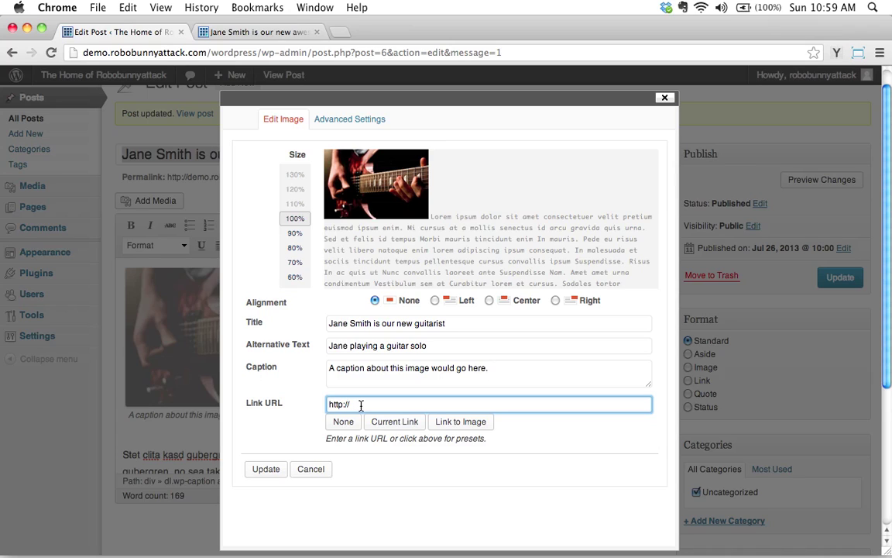
type("http://janesmithguitar.omom")
left_click_drag(348, 403, 452, 402)
type("rolling")
- Examine the image's advanced image and link settings, and review its title, alternative text, caption and link URL
left_click(335, 124)
scroll(592, 337, "down", 2)
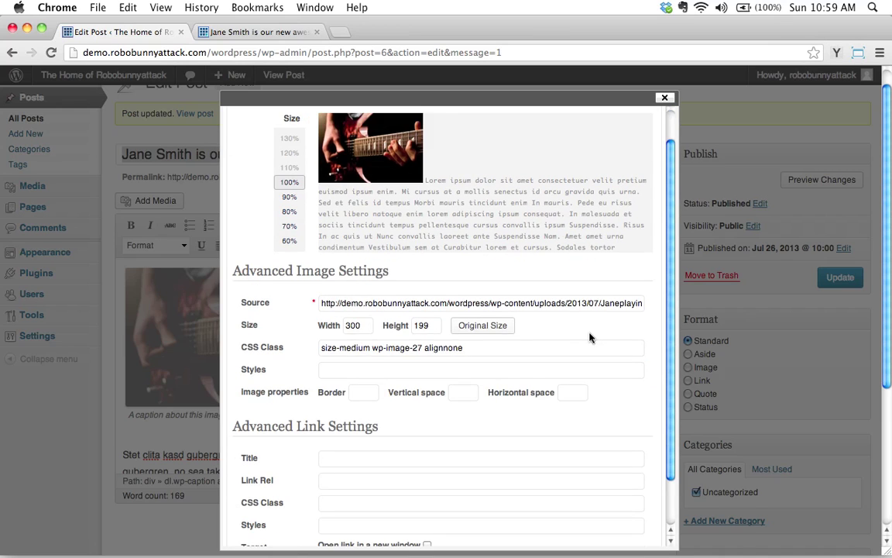
scroll(592, 337, "down", 3)
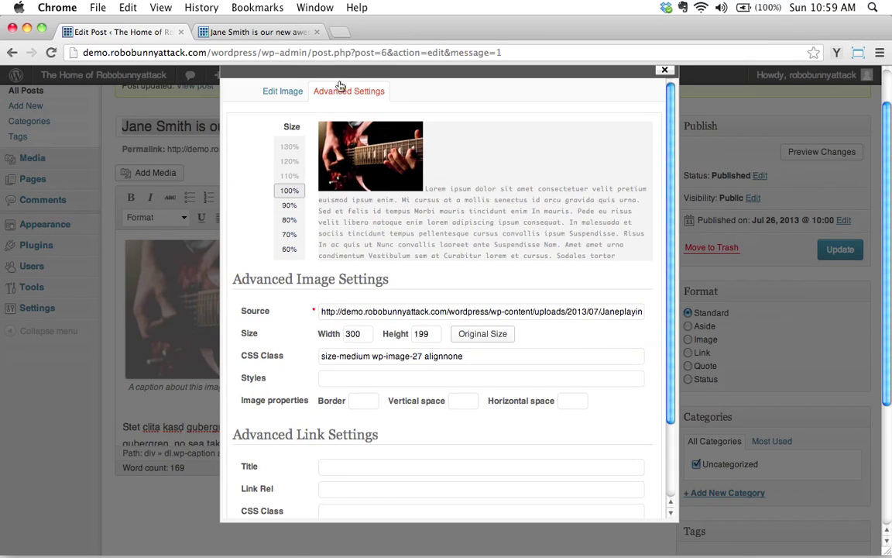
left_click(271, 90)
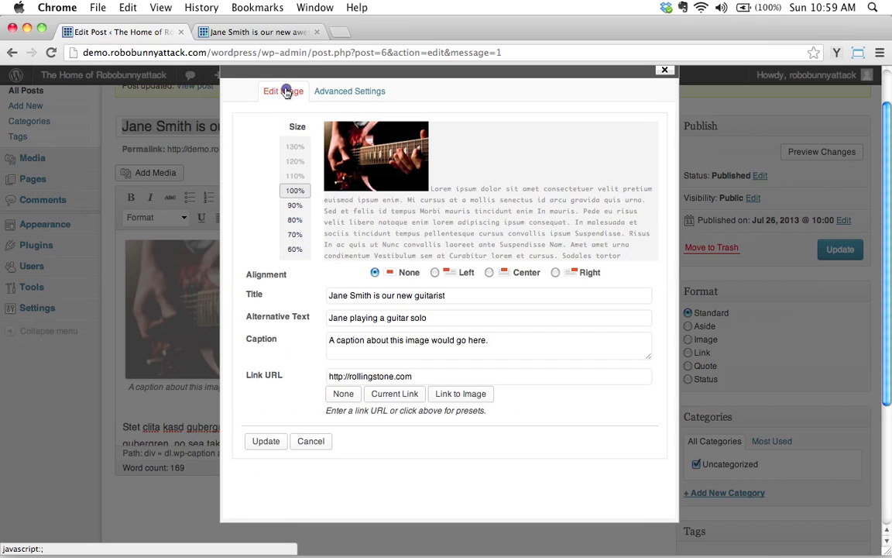
left_click(381, 294)
left_click(358, 318)
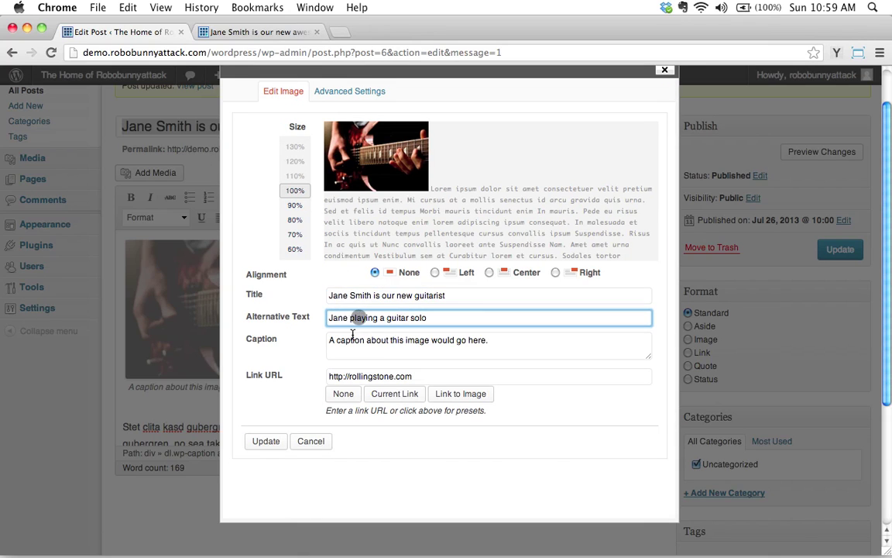
left_click(371, 339)
left_click(431, 319)
left_click(510, 335)
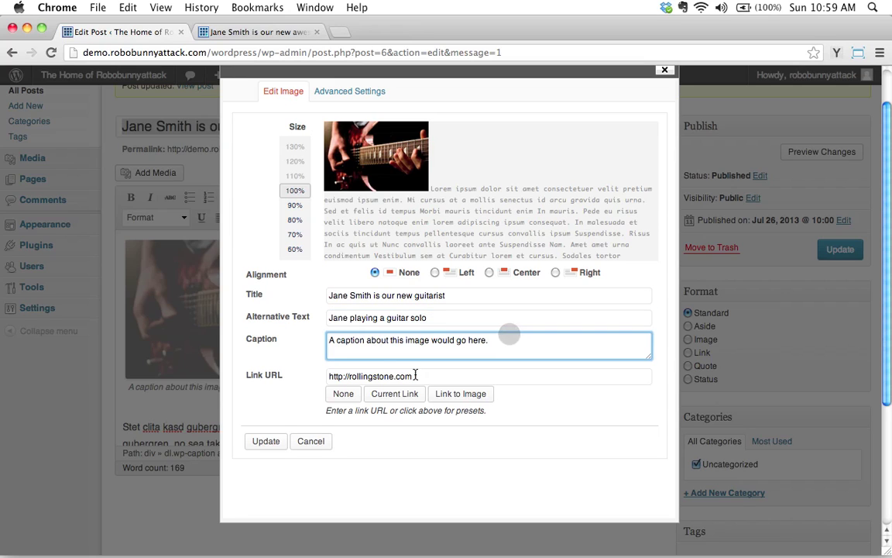
left_click(416, 375)
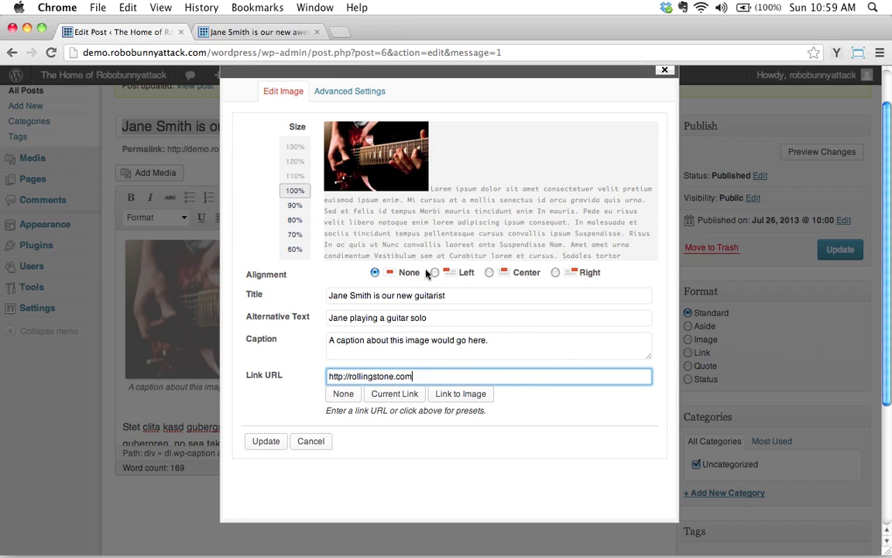
- Set the image's alignment to Right, apply the image changes and update the post
left_click(555, 271)
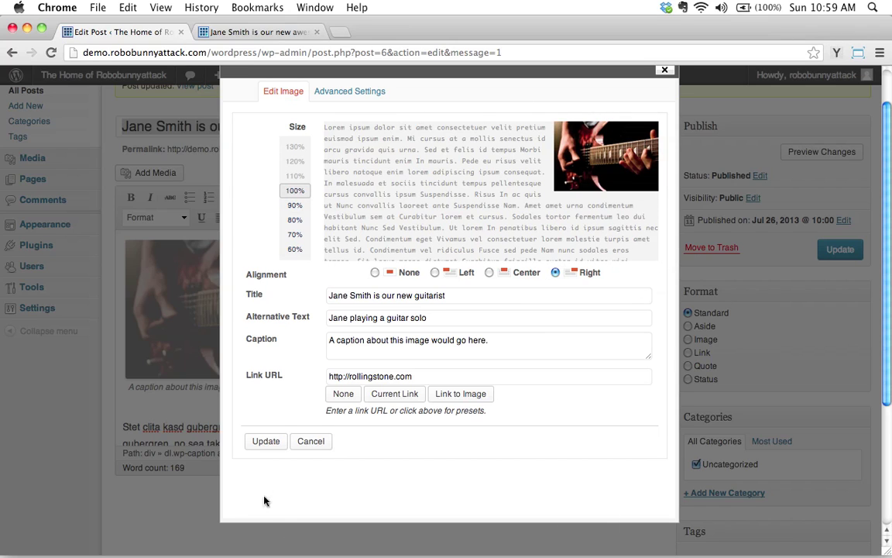
left_click(266, 442)
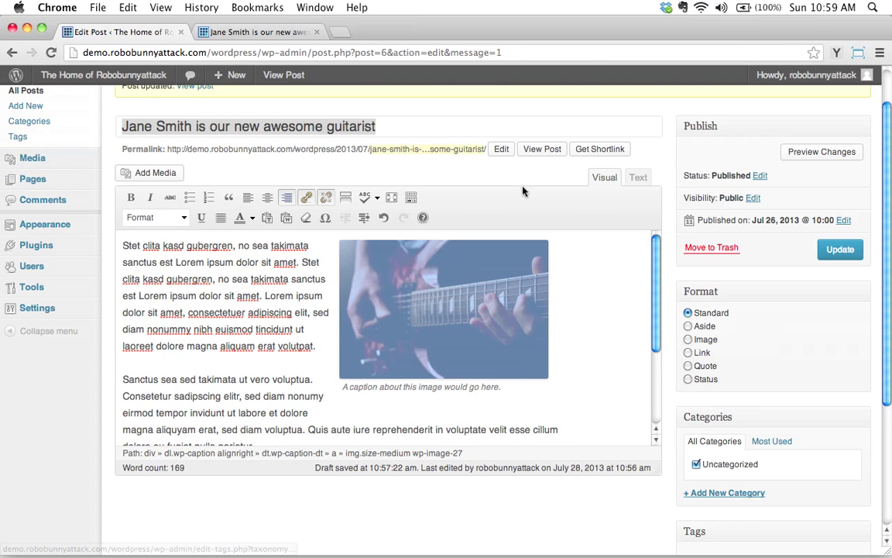
left_click(842, 250)
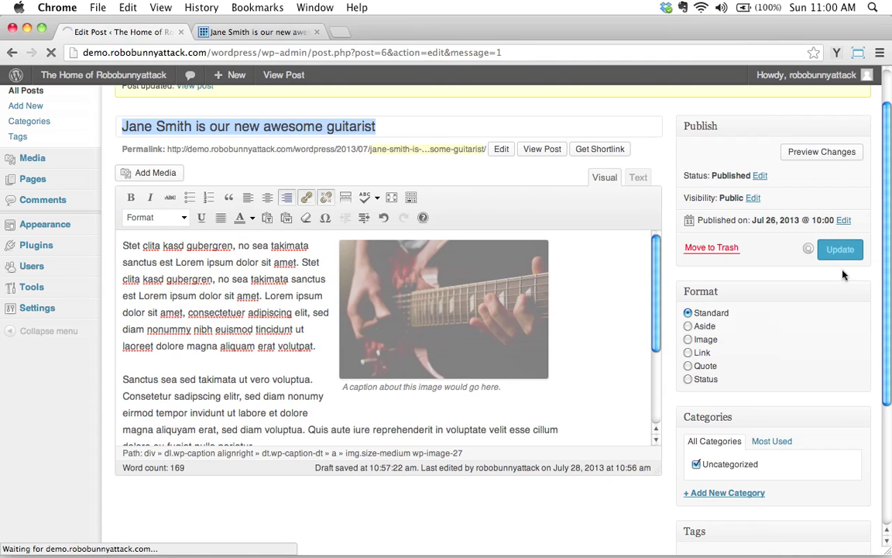
- View the published post page to check the image's alignment beside the text
left_click(292, 31)
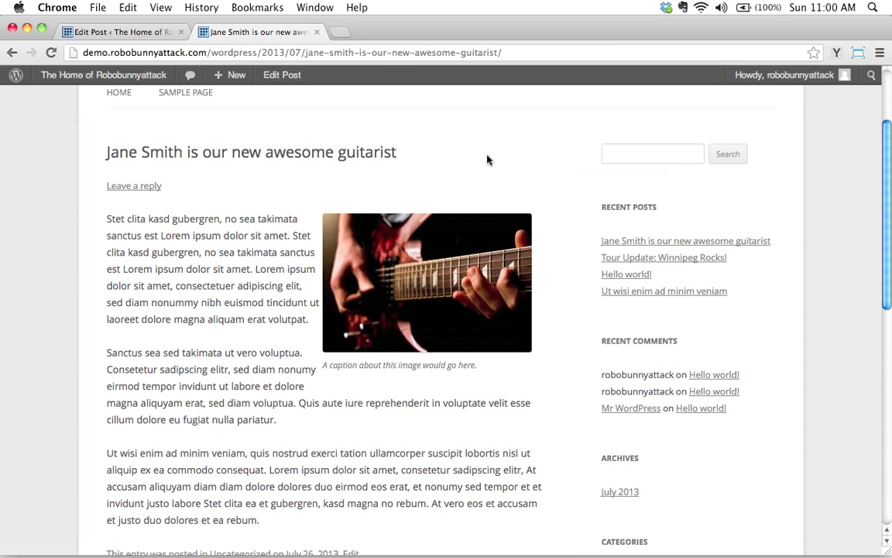
scroll(522, 164, "down", 4)
scroll(550, 175, "up", 6)
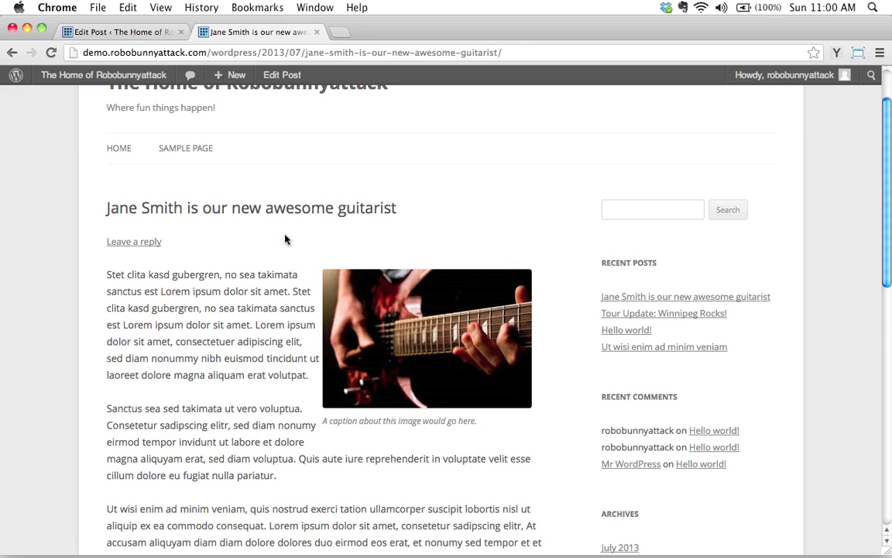
- Set the guitar image's horizontal space to 20 in its advanced settings, apply the change and update the post
left_click(128, 35)
left_click(378, 294)
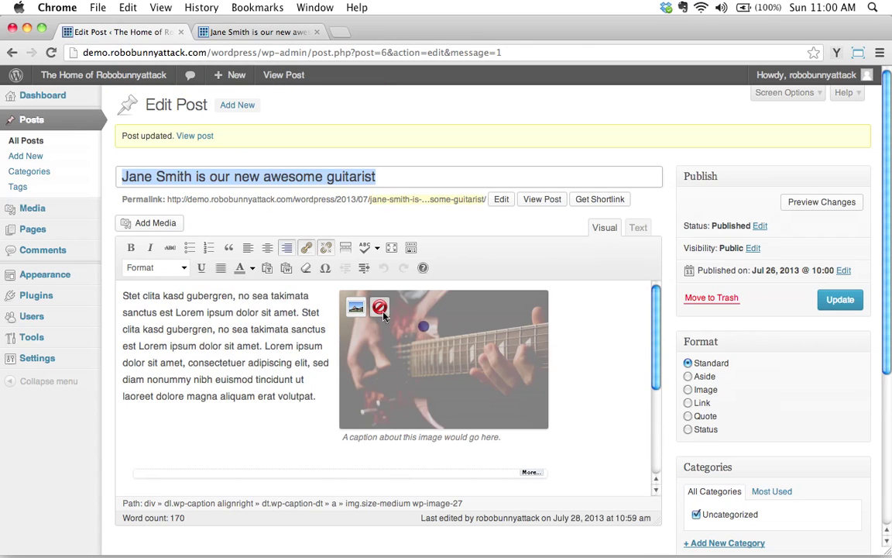
left_click(356, 308)
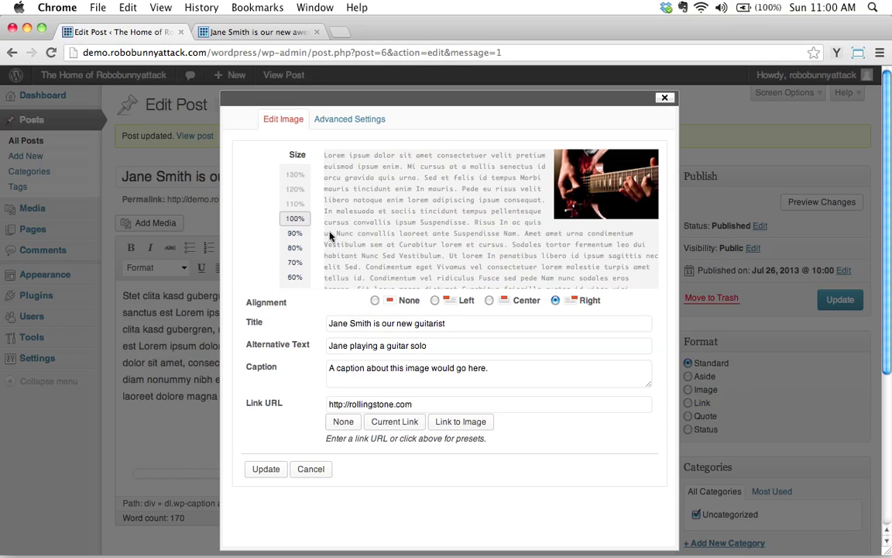
left_click(348, 120)
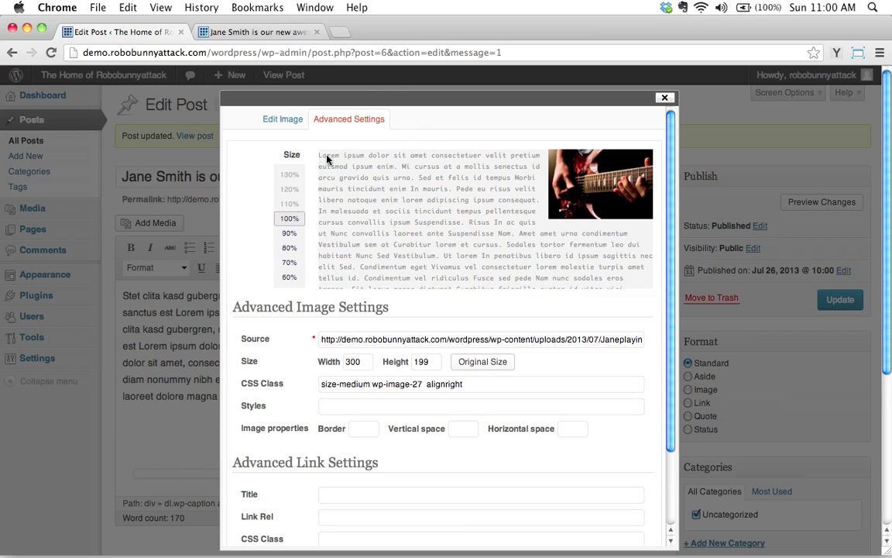
scroll(399, 337, "down", 3)
scroll(399, 336, "down", 2)
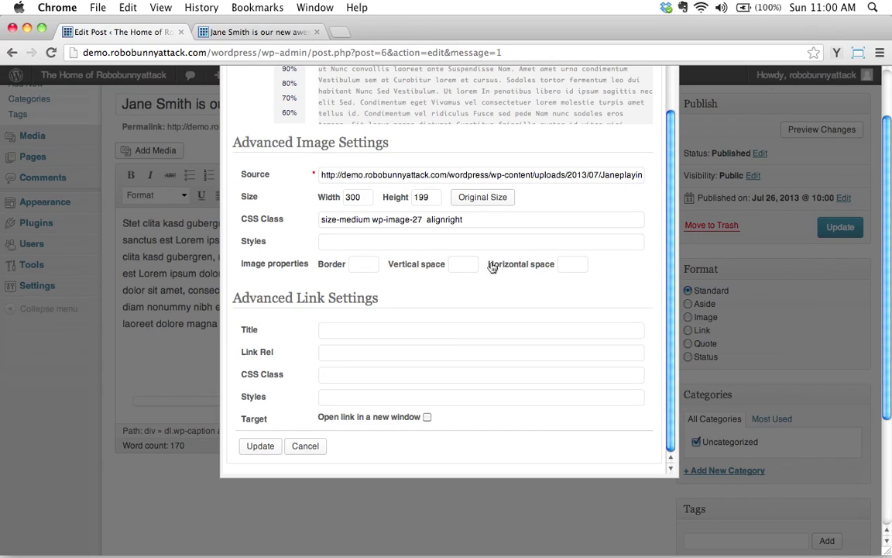
left_click(572, 264)
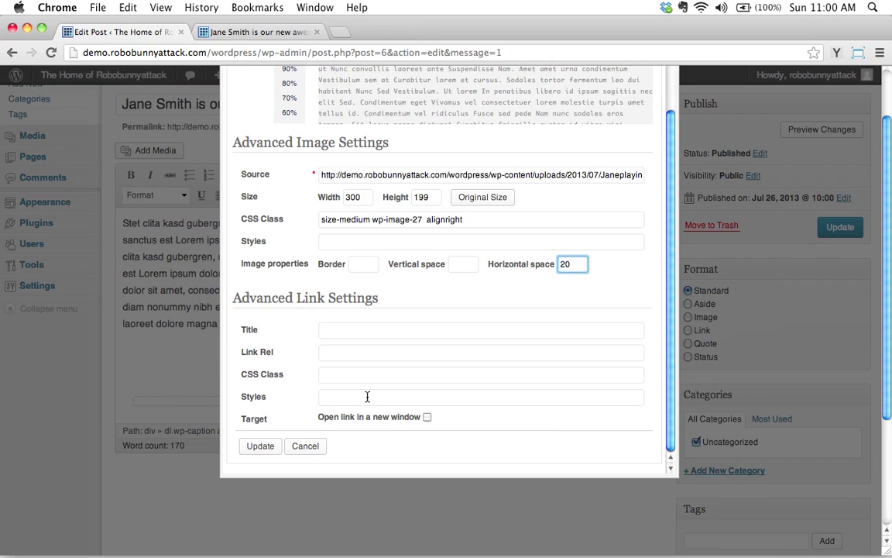
left_click(258, 448)
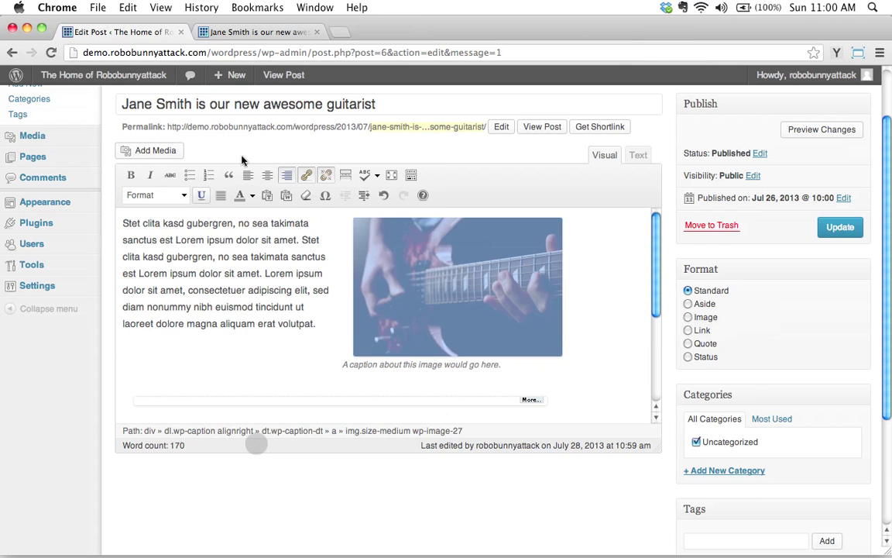
left_click(840, 227)
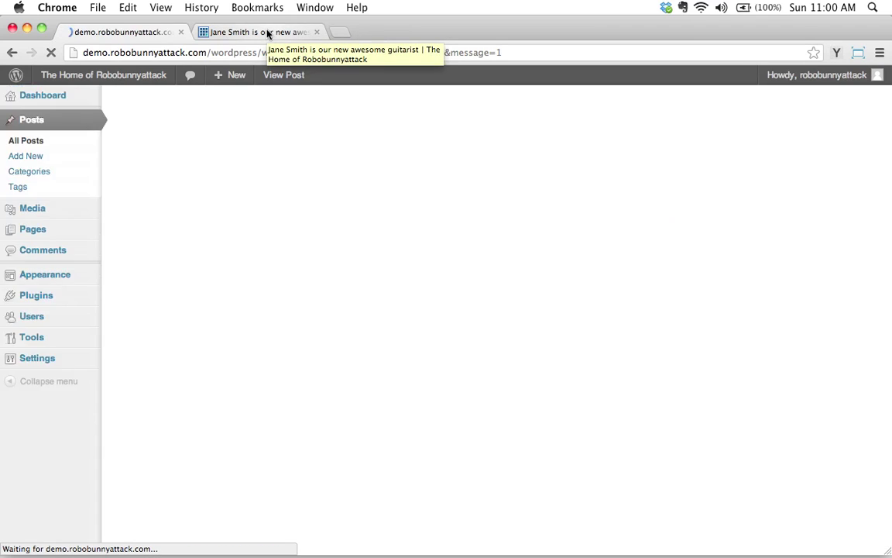
- Reload the published post and check the spacing between the image and the surrounding text
left_click(267, 32)
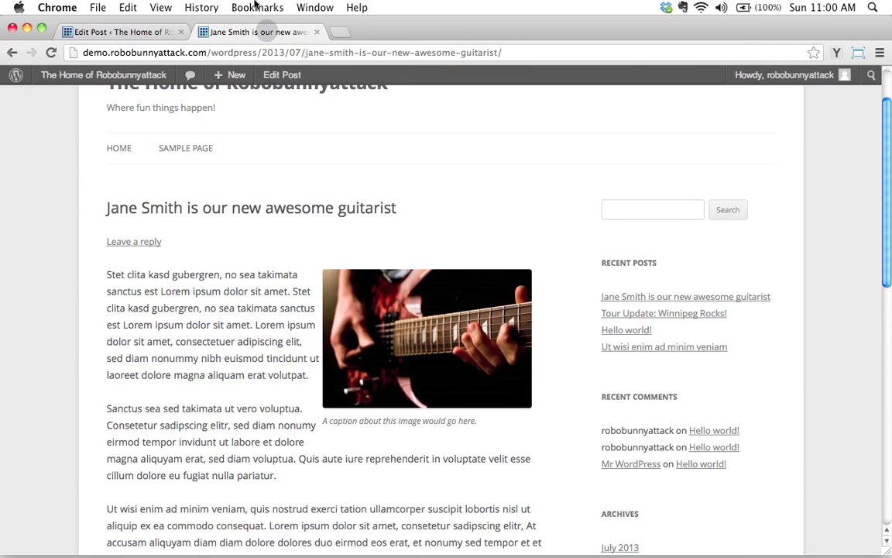
left_click(51, 52)
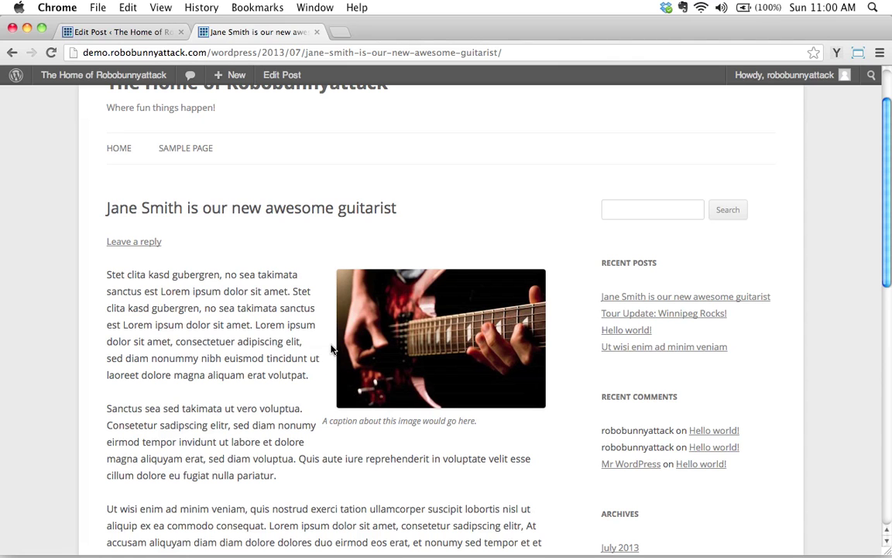
scroll(301, 290, "down", 5)
scroll(301, 290, "up", 4)
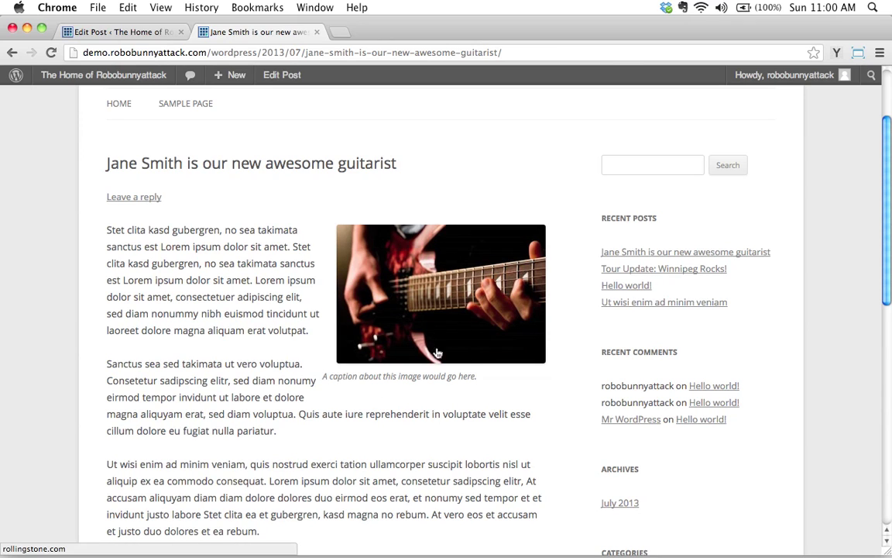
- Remove the guitar image's caption, apply the image changes and update the post
left_click(122, 32)
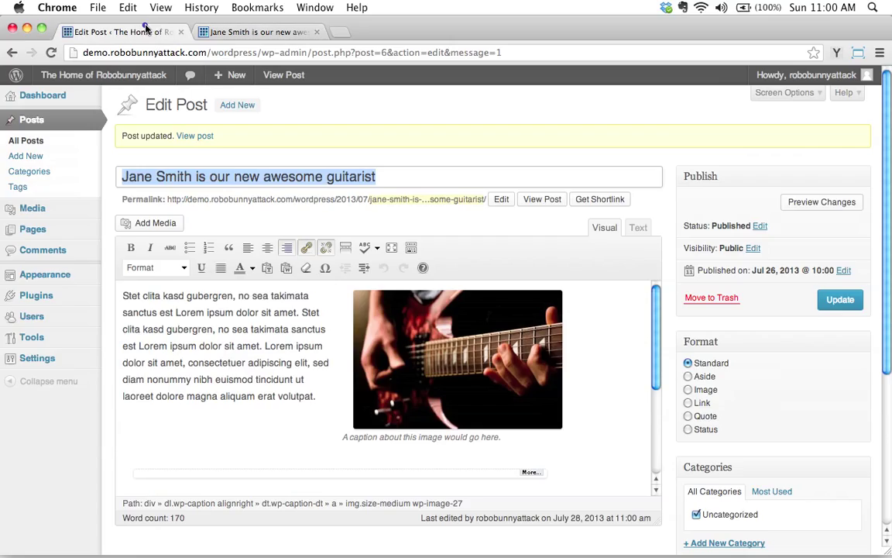
left_click(430, 372)
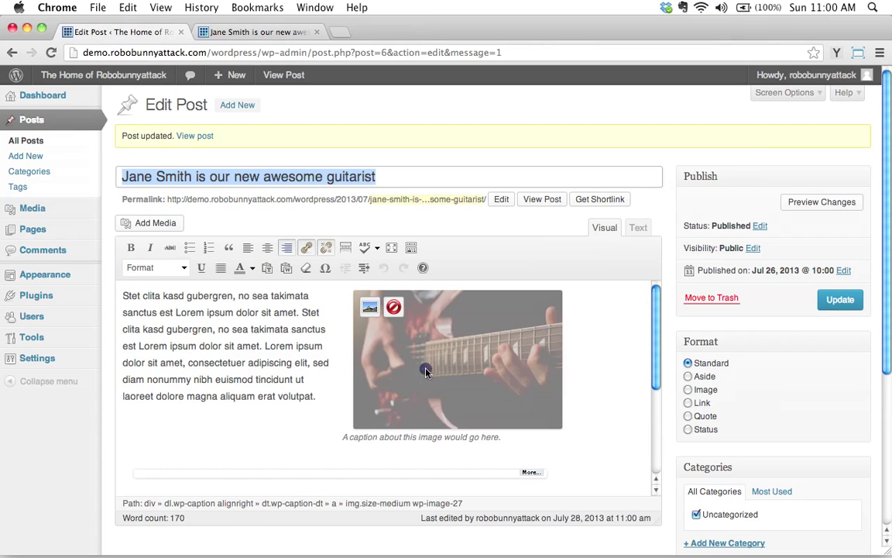
left_click(373, 306)
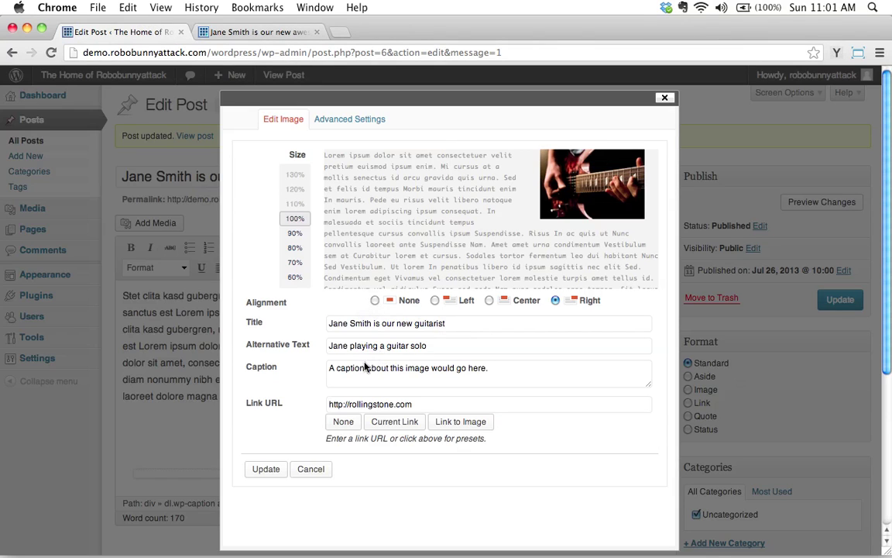
triple_click(364, 368)
key("BackSpace")
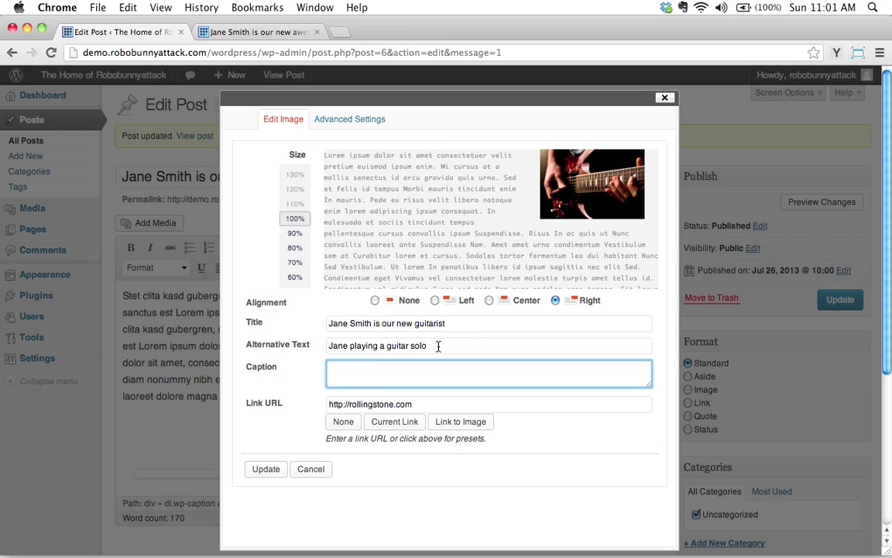
left_click(438, 346)
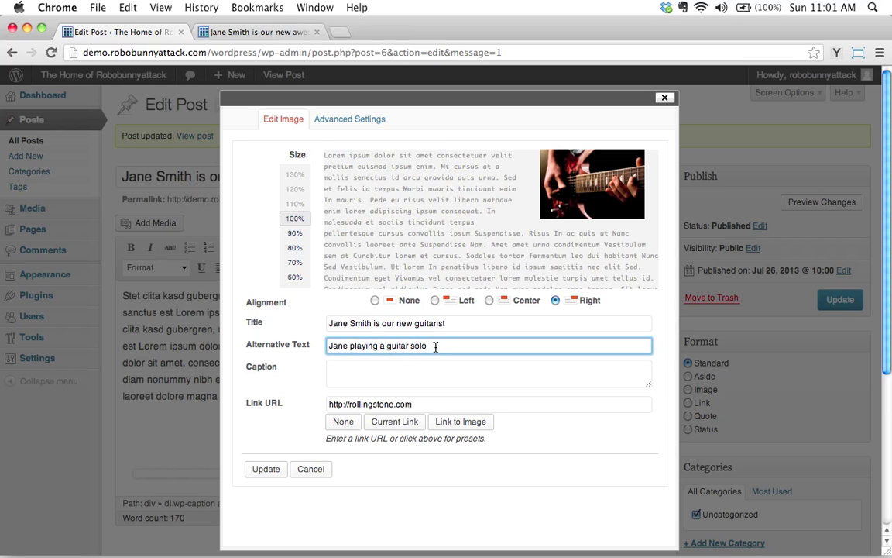
left_click(266, 469)
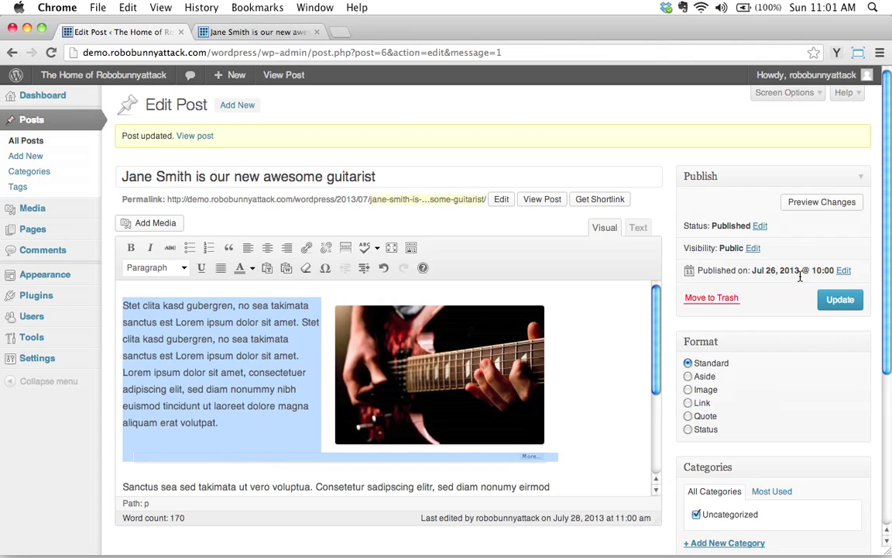
left_click(840, 299)
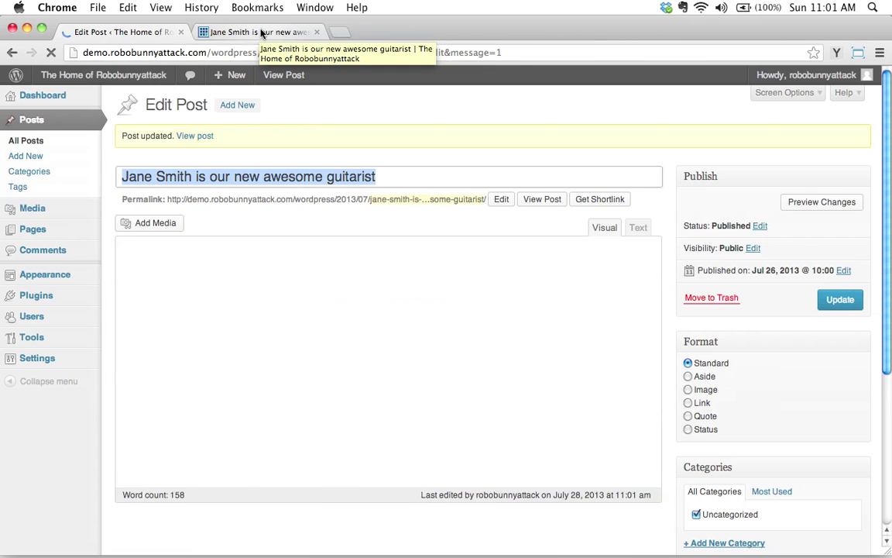
- Reload the published post and check the uncaptioned image's placement and its tooltip
left_click(262, 32)
mouse_move(63, 65)
left_click(52, 50)
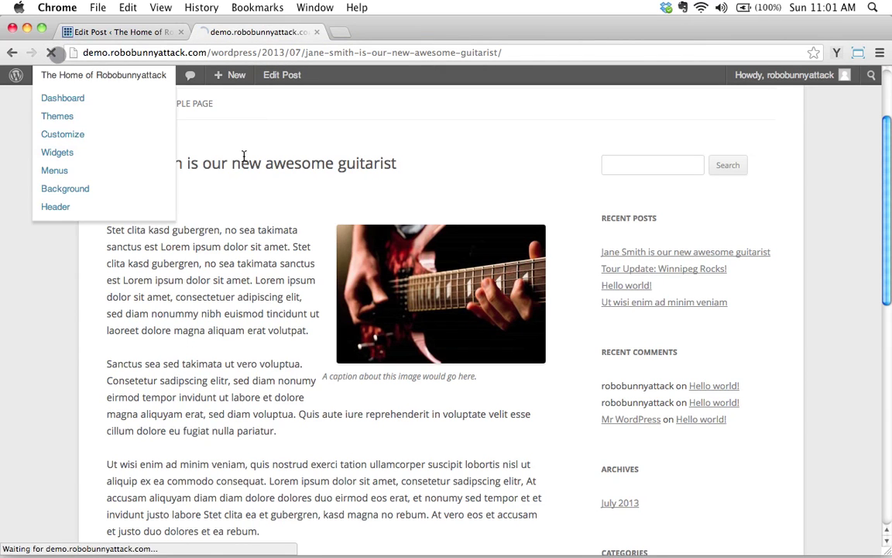
scroll(243, 155, "down", 3)
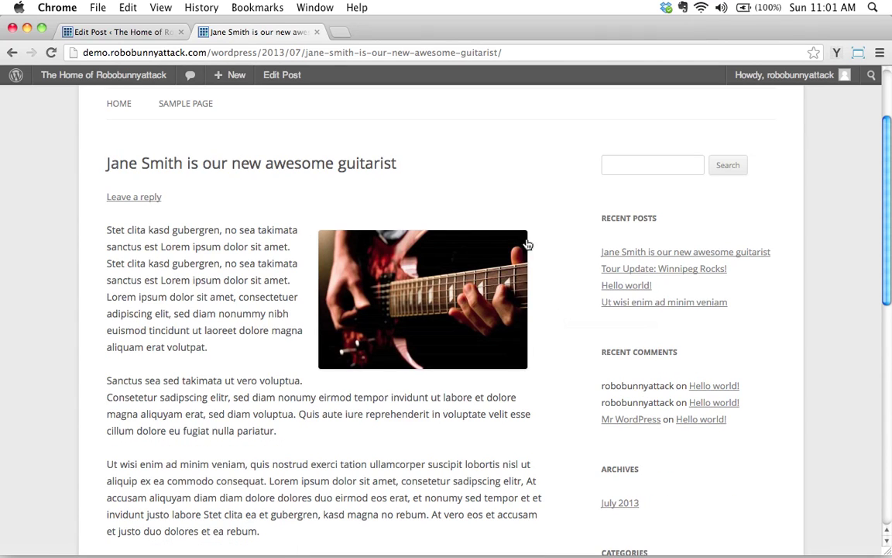
scroll(528, 255, "up", 1)
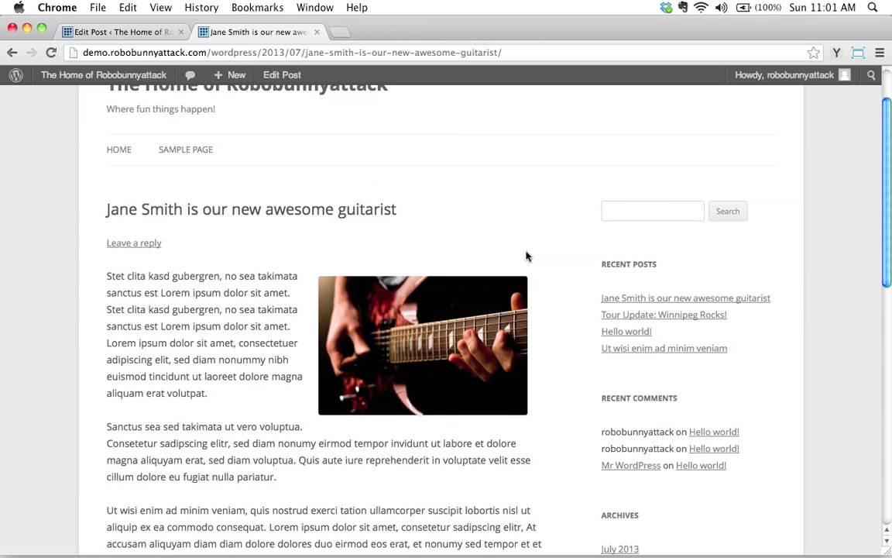
scroll(527, 256, "up", 2)
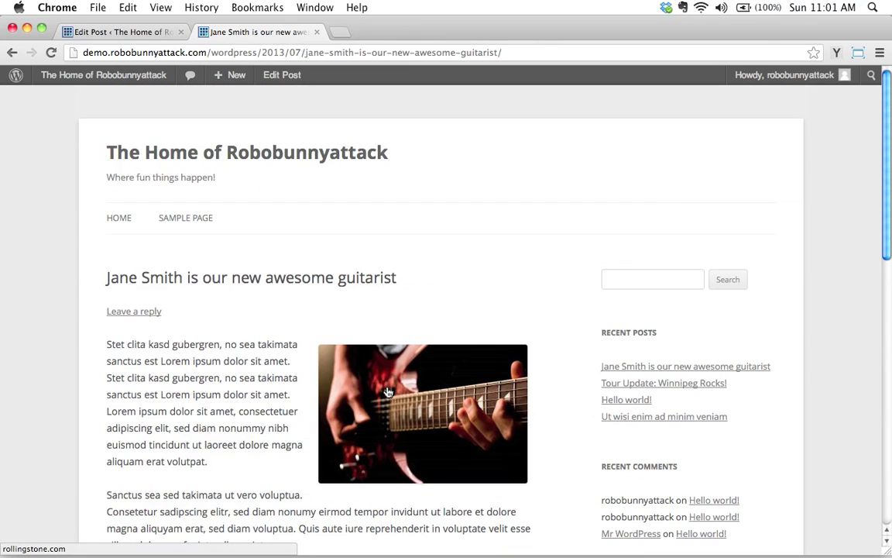
mouse_move(388, 392)
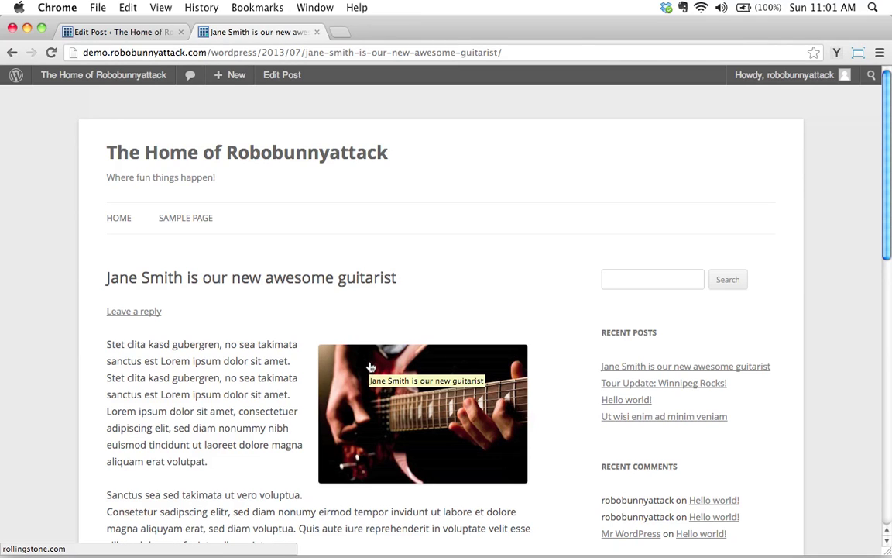
- Compare the Title in the image's settings with the tooltip on the published image, leaving the settings unchanged
left_click(113, 31)
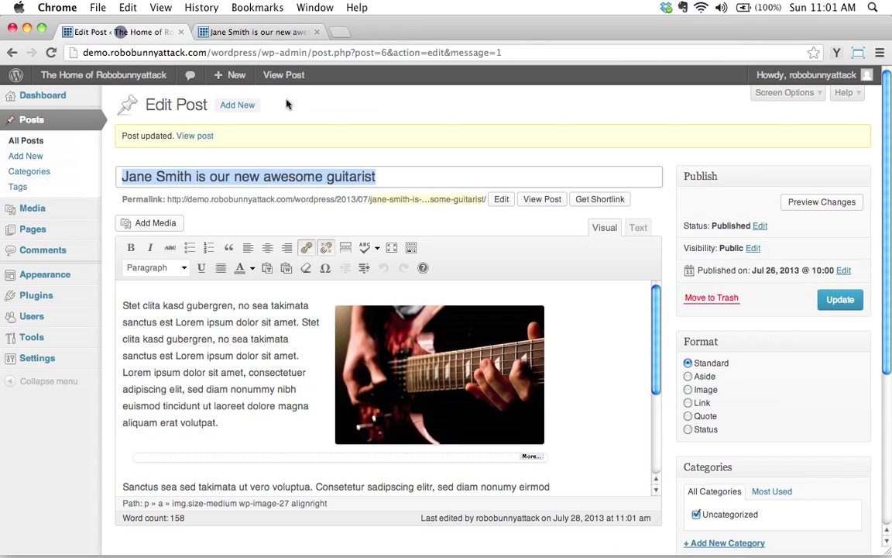
left_click(408, 350)
left_click(347, 319)
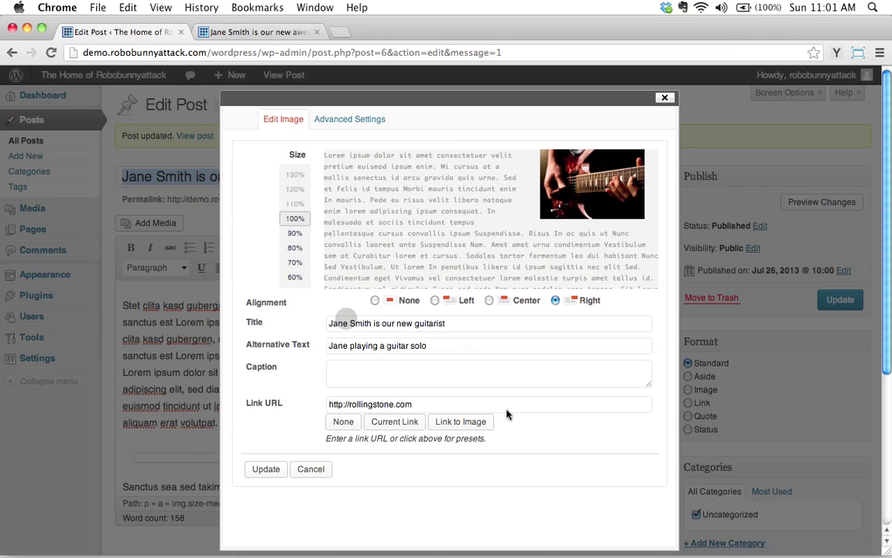
triple_click(439, 324)
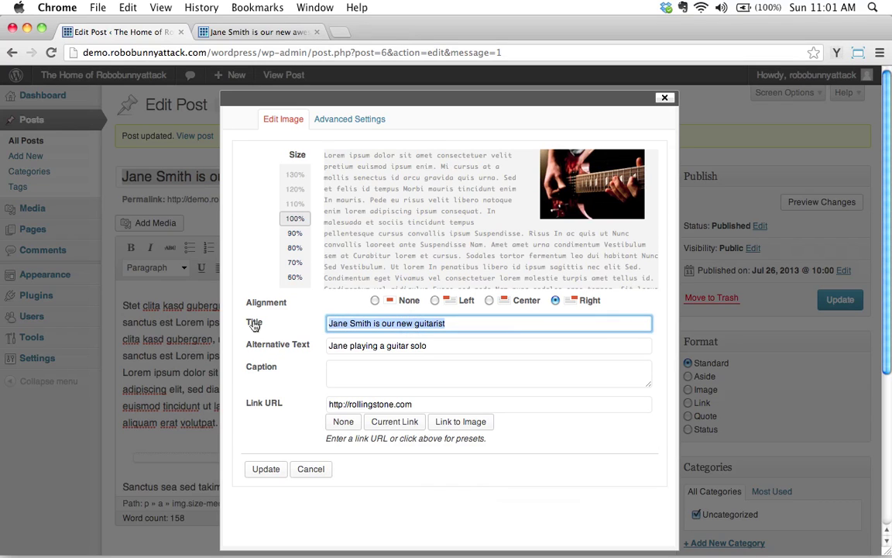
left_click(277, 34)
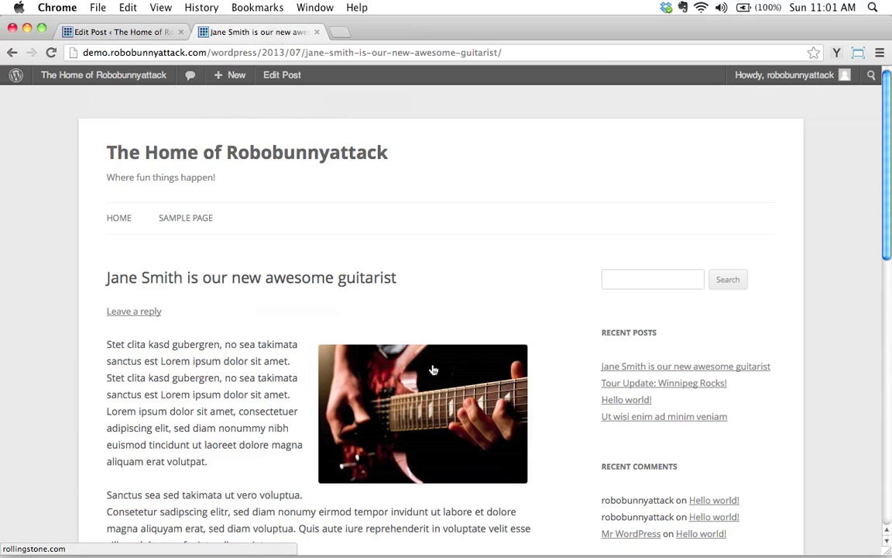
mouse_move(434, 370)
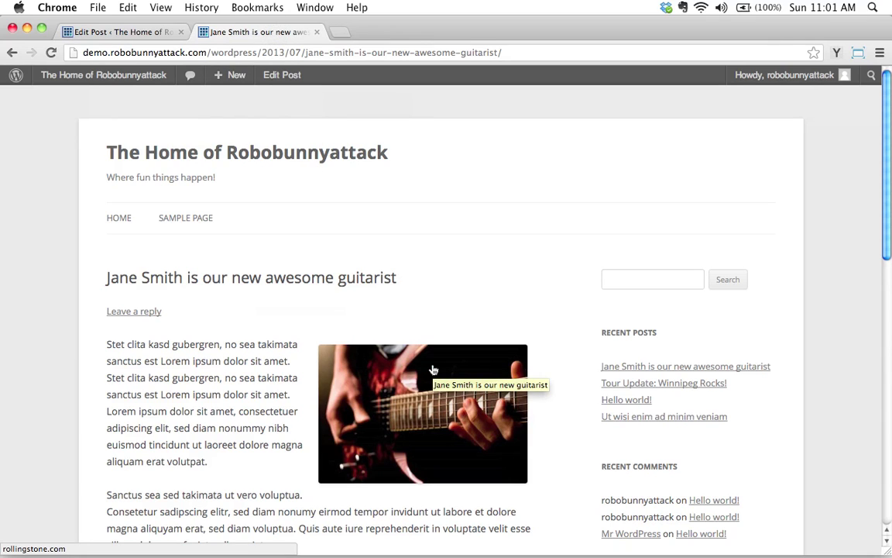
left_click(130, 31)
left_click(665, 98)
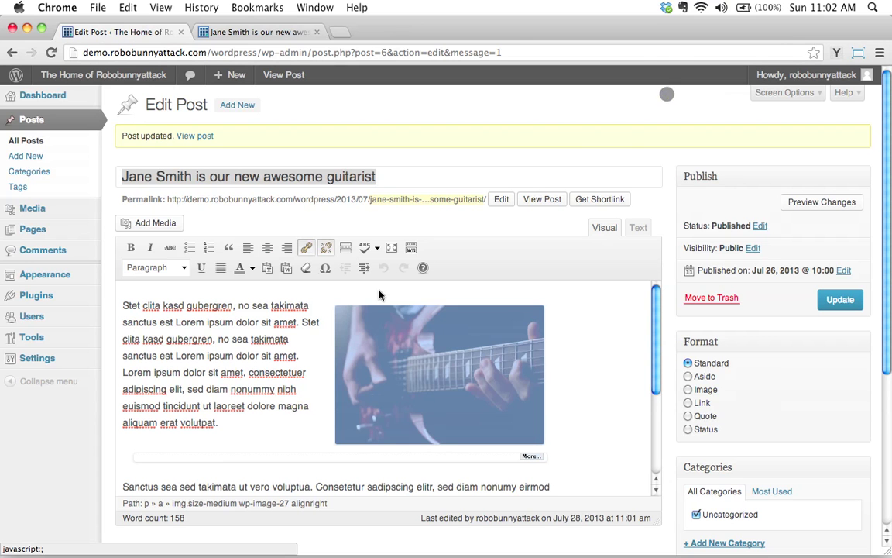
- View the site's home page to check how the guitarist post's excerpt and image appear
left_click(267, 32)
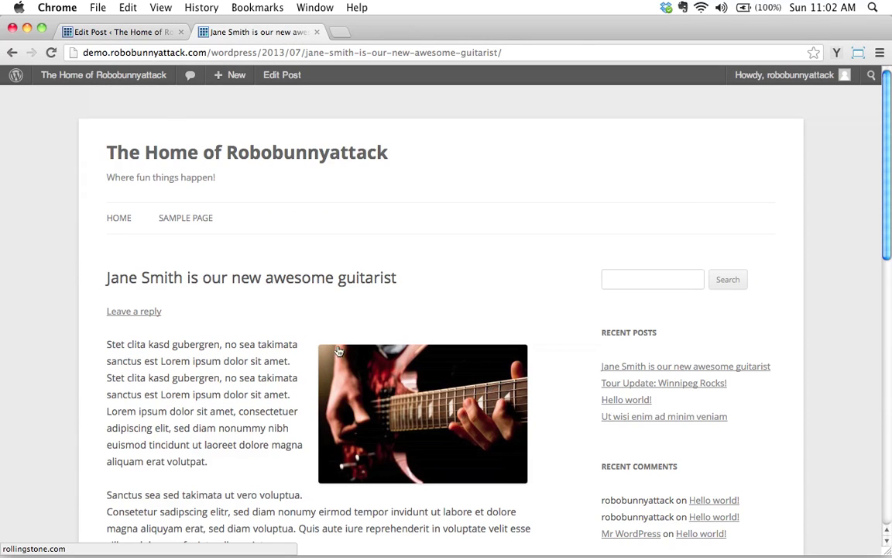
left_click(159, 149)
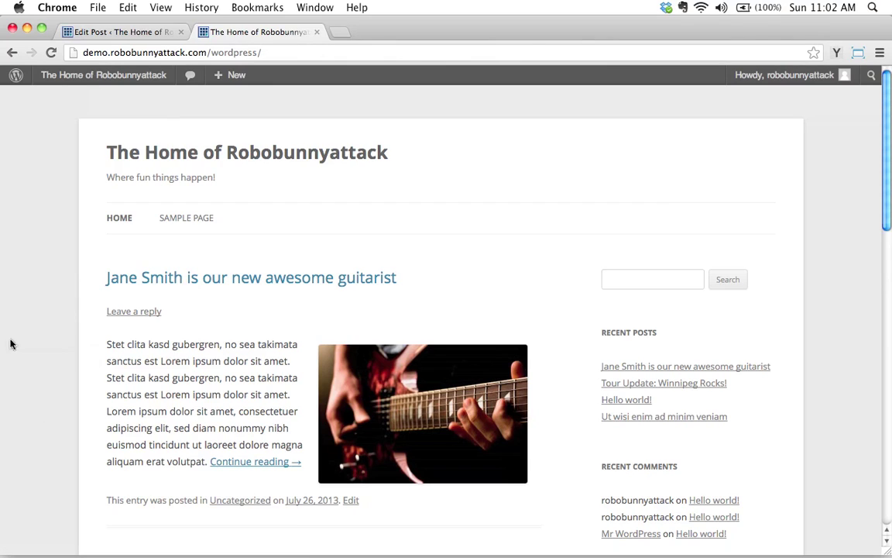
scroll(364, 341, "down", 3)
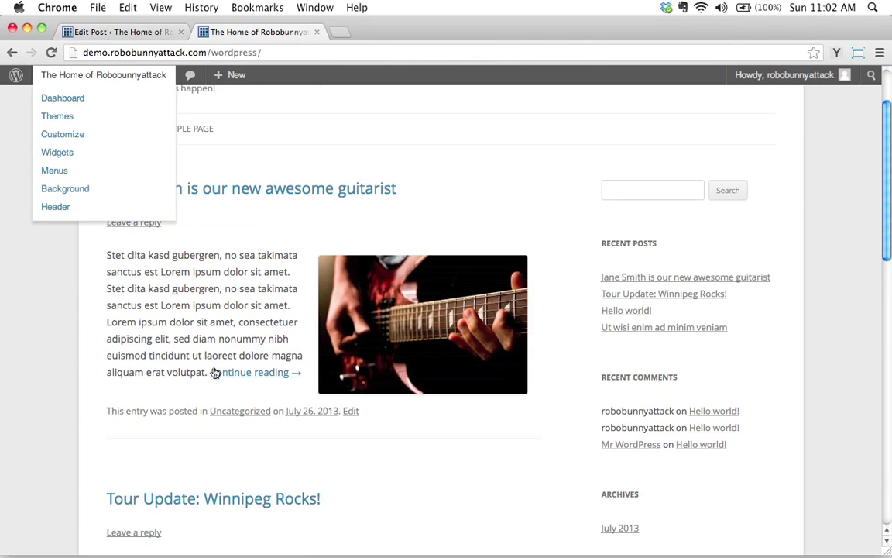
- Try to remove the More break between the guitarist post's first two paragraphs and update the post
left_click(93, 31)
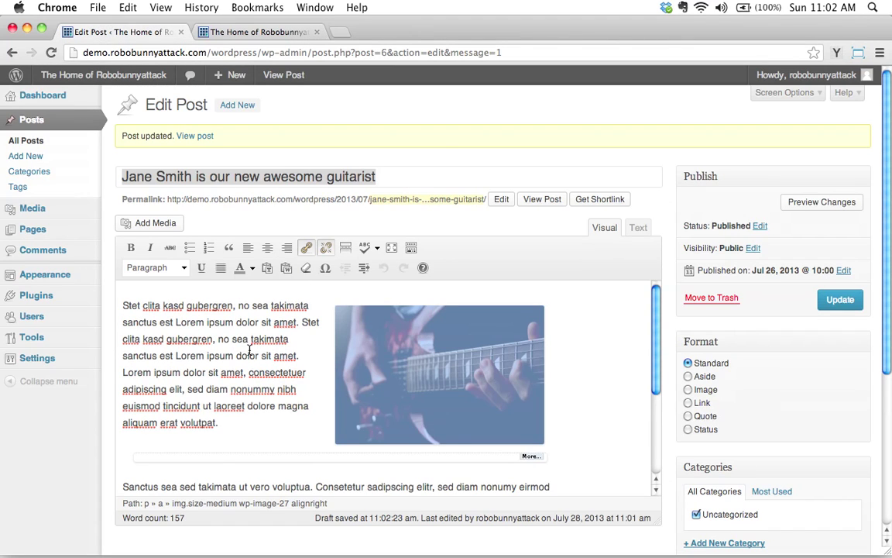
left_click(210, 319)
scroll(235, 349, "down", 3)
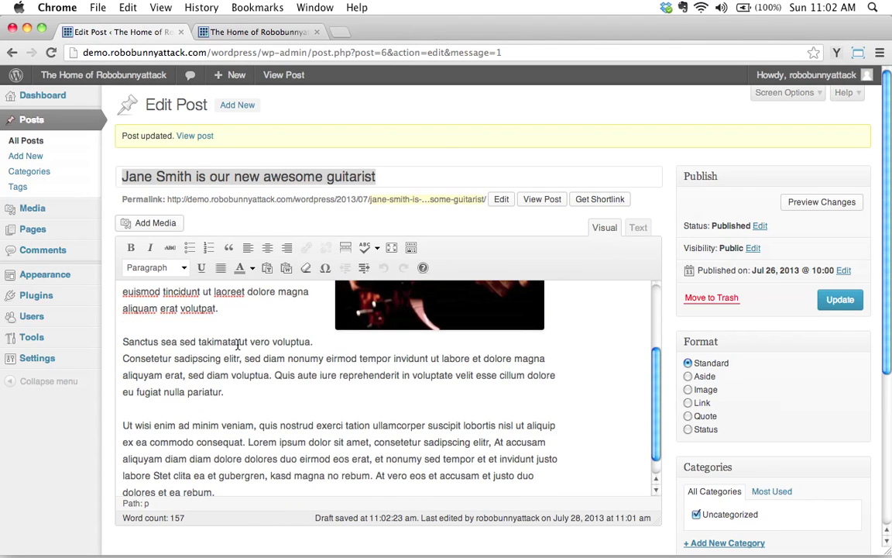
left_click(271, 375)
scroll(271, 375, "up", 2)
left_click(226, 399)
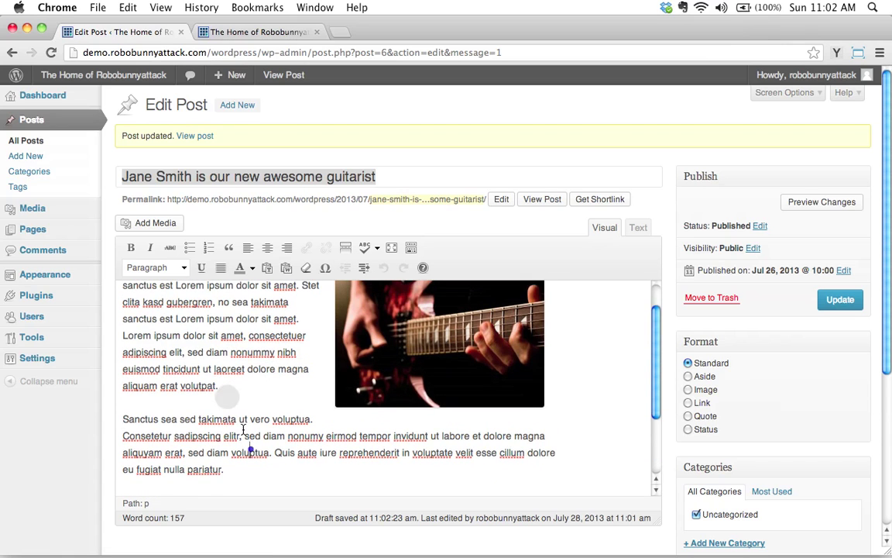
scroll(235, 410, "down", 3)
left_click(841, 299)
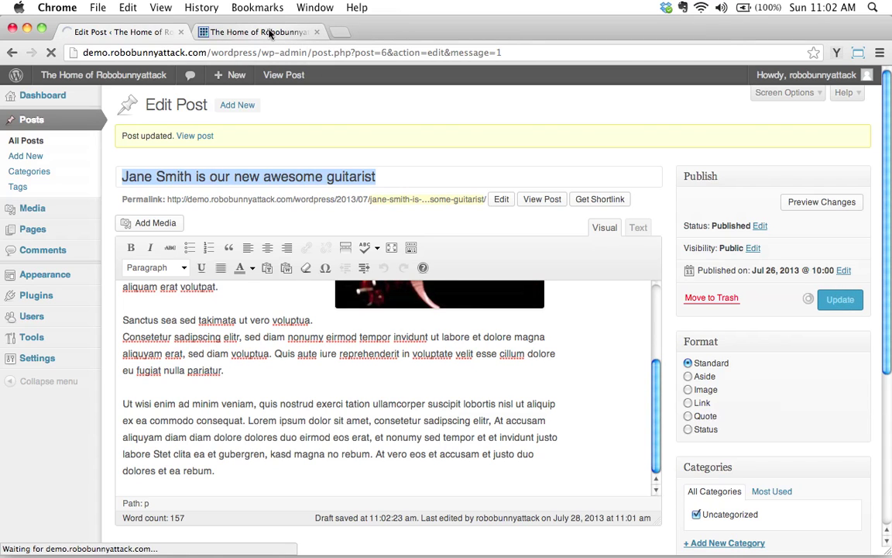
- Reload the home page to check the guitarist post's excerpt, and return to the post editor
left_click(270, 33)
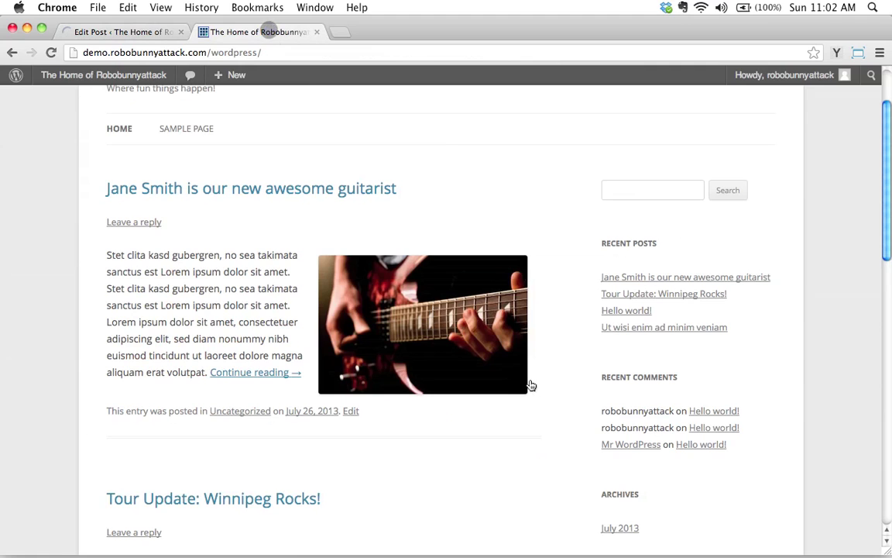
left_click(51, 53)
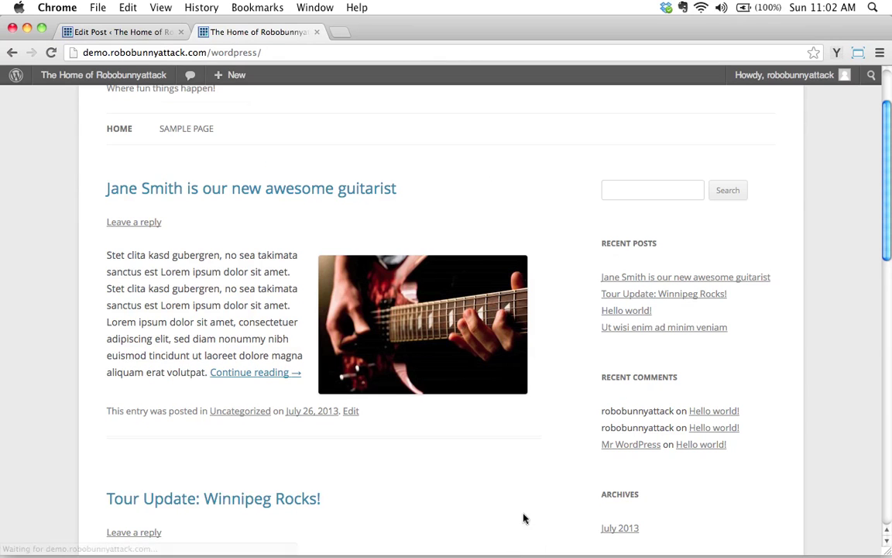
left_click(123, 32)
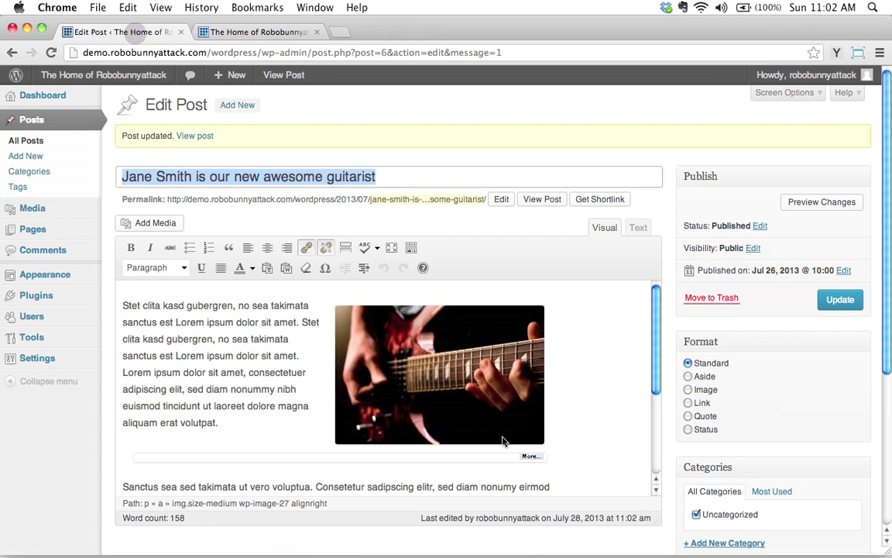